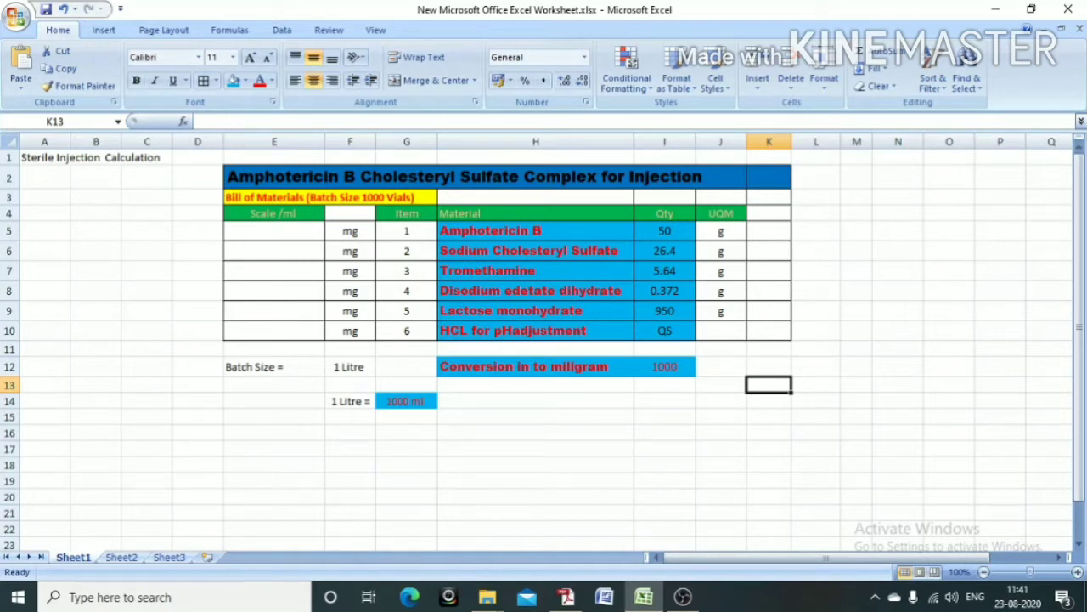
# Calculate the Scale/ml of Amphotericin B in E5 with the formula =I5/1000*1000
pyautogui.click(273, 231)
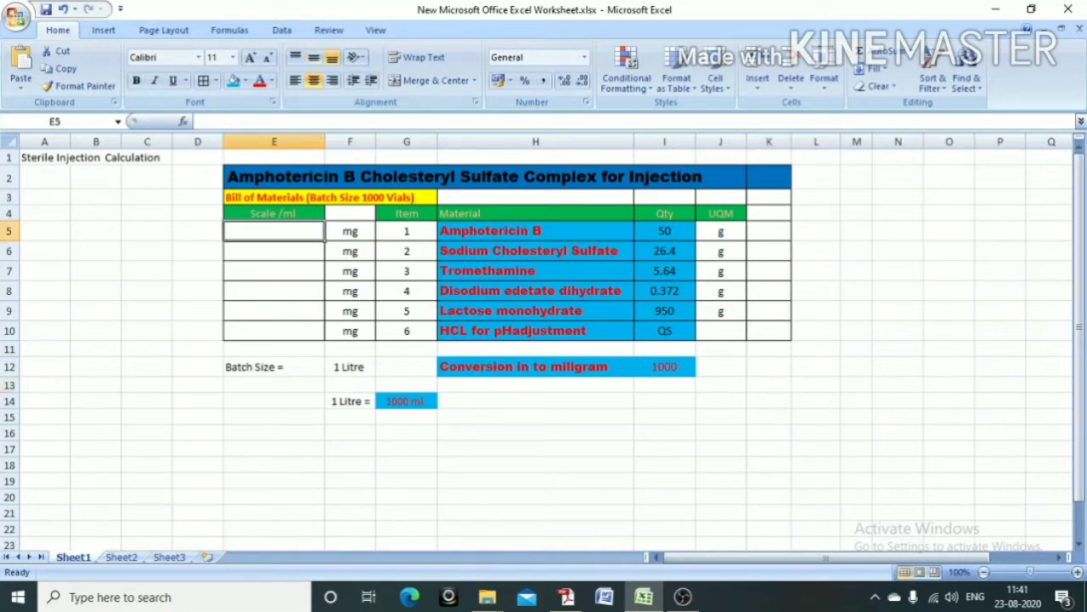
pyautogui.write('=')
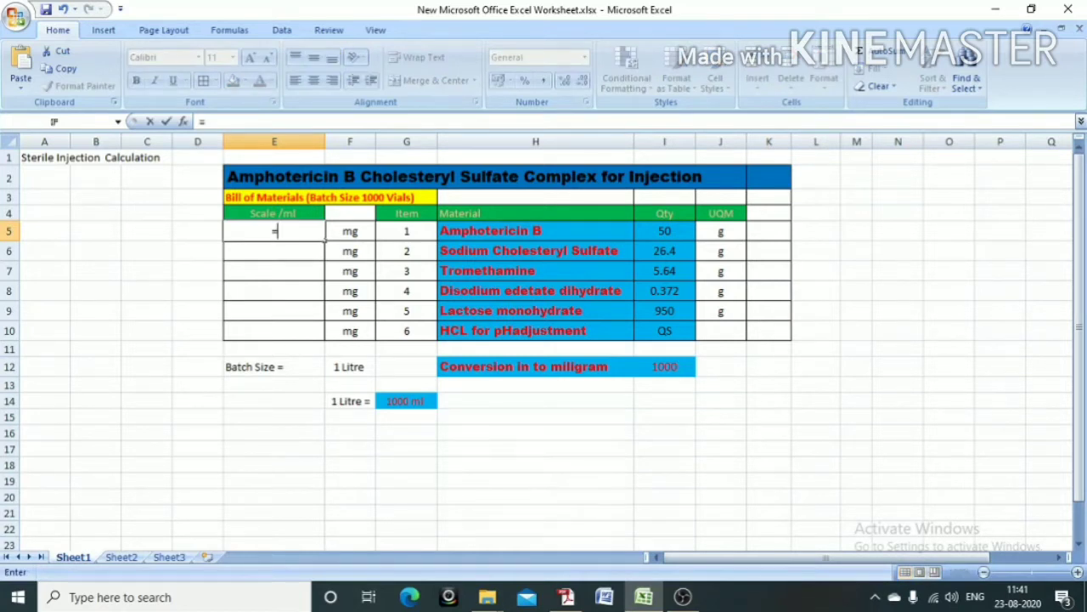
pyautogui.press('Right')
pyautogui.press('Right')
pyautogui.press('Right')
pyautogui.press('Right')
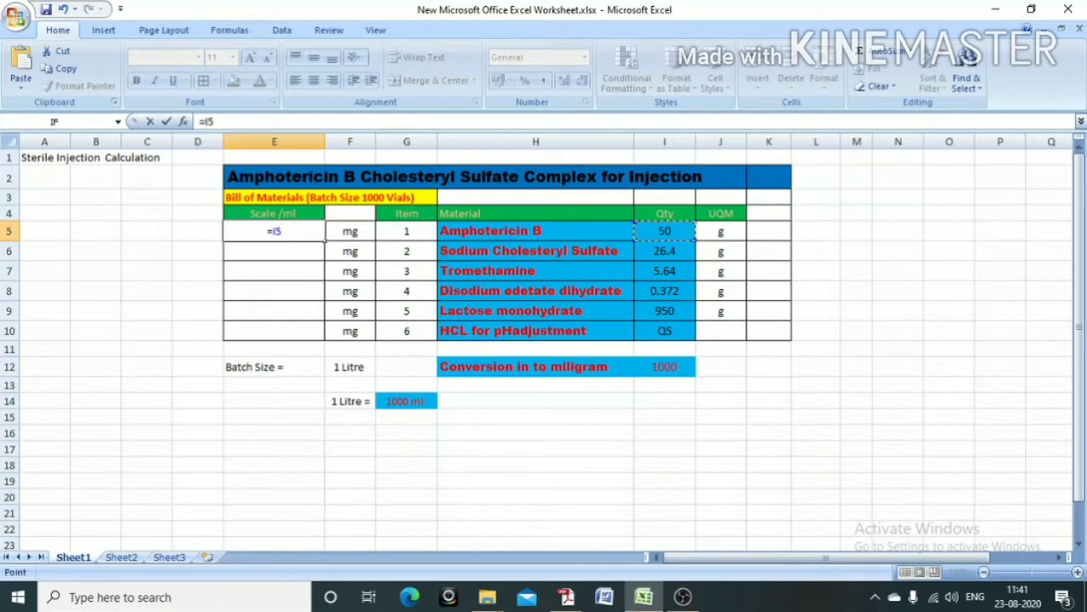
pyautogui.write('/')
pyautogui.write('1000')
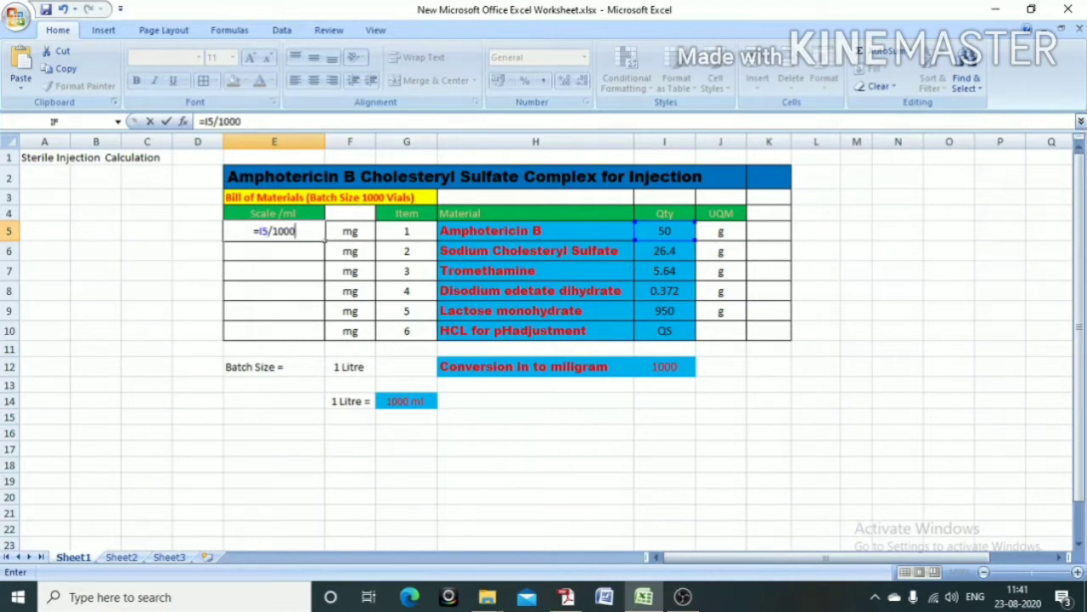
pyautogui.write('*')
pyautogui.write('10000')
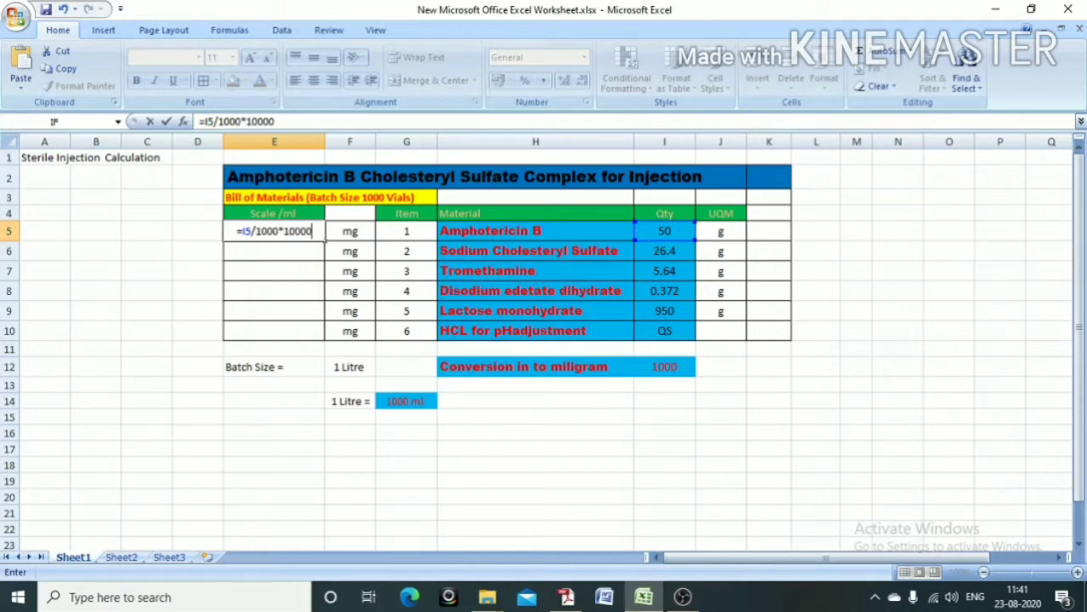
pyautogui.press('BackSpace')
pyautogui.press('Return')
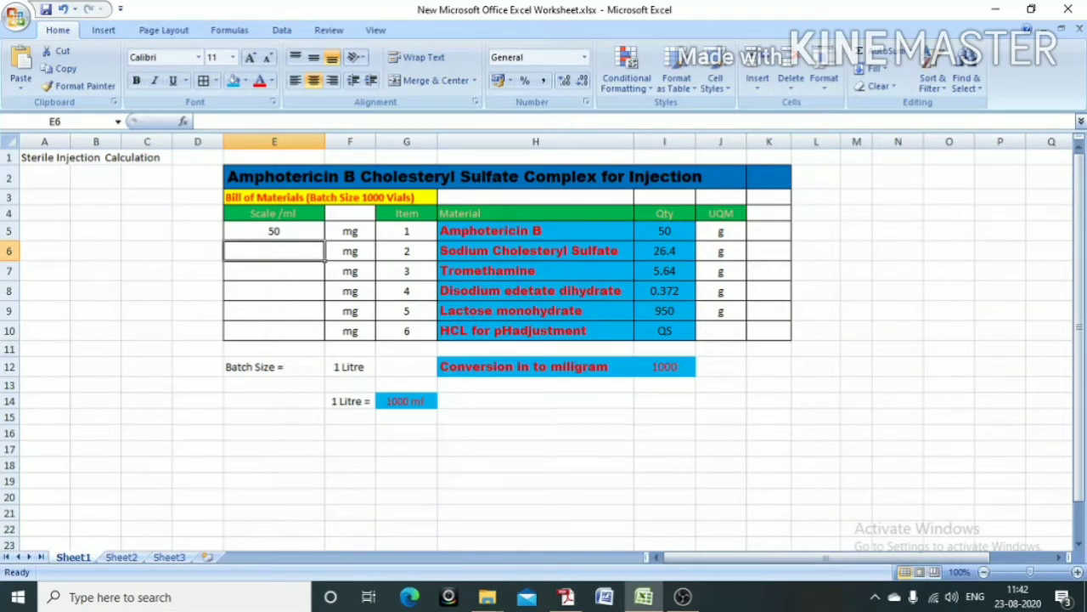
pyautogui.click(322, 238)
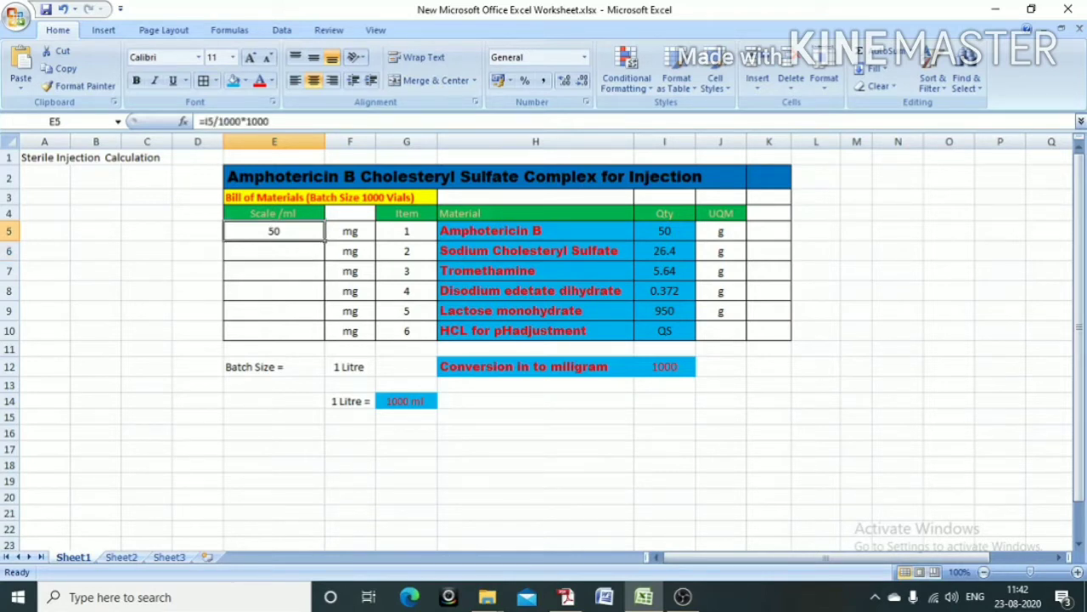
# Calculate the Scale/ml of Sodium Cholesteryl Sulfate in E6 with the formula =I6/1000*1000
pyautogui.click(323, 259)
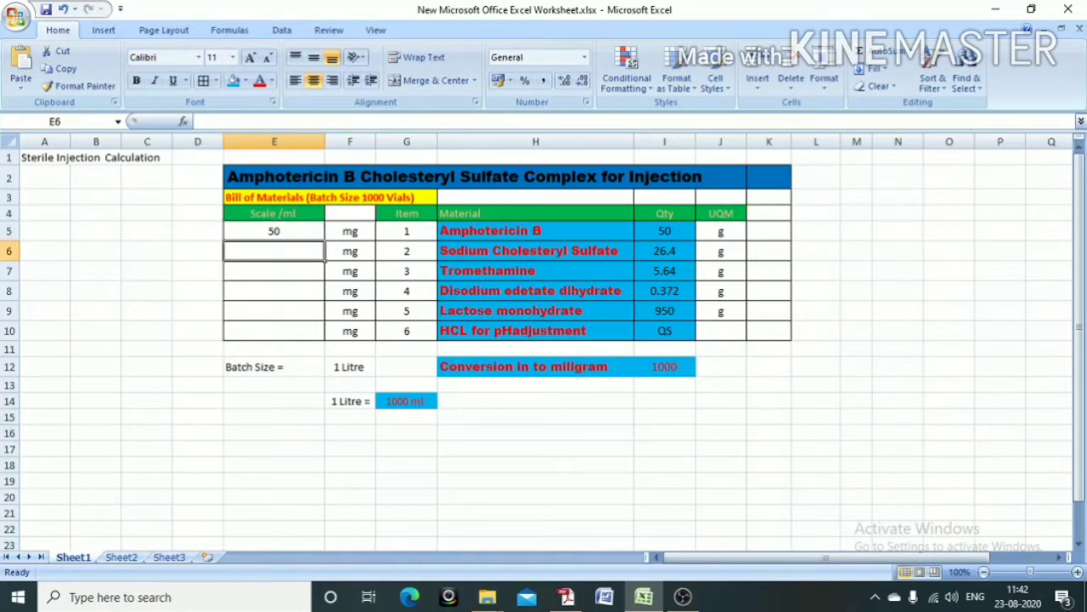
pyautogui.write('=')
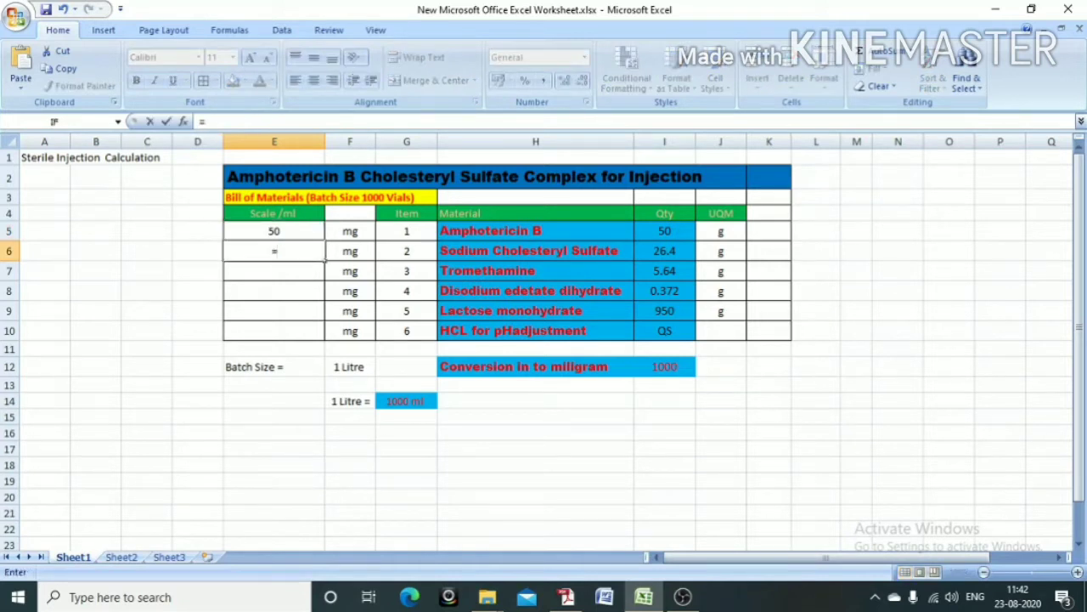
pyautogui.press('Right')
pyautogui.press('Right')
pyautogui.press('Right')
pyautogui.press('Right')
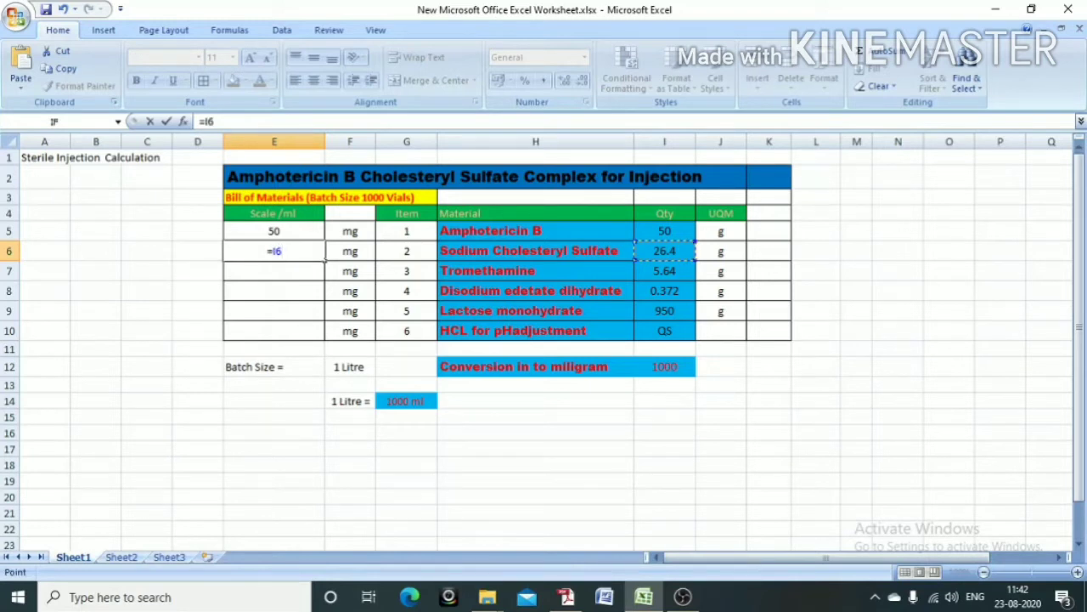
pyautogui.write('/1000')
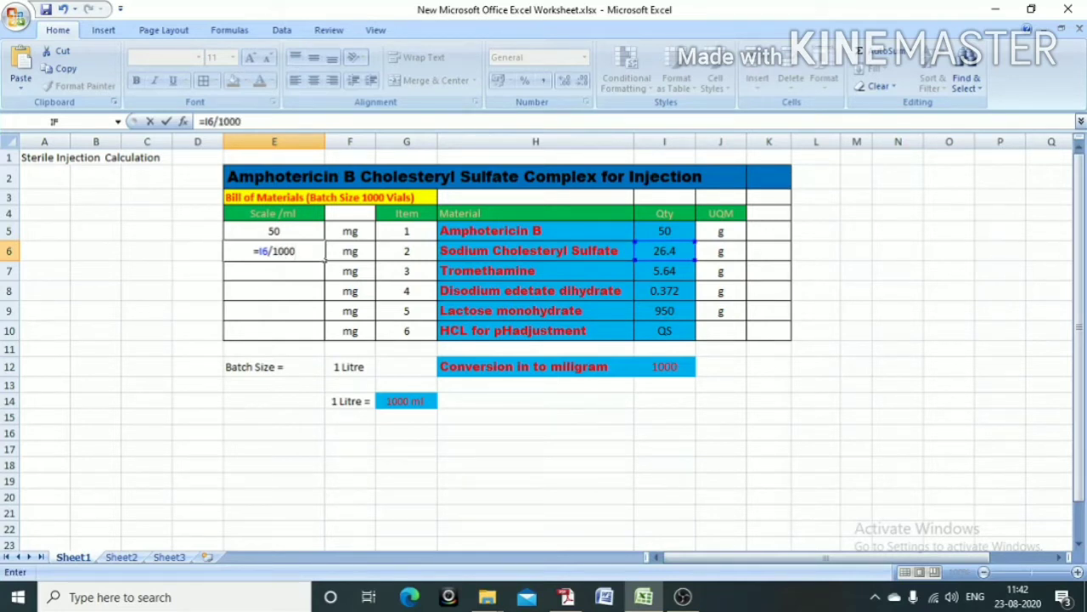
pyautogui.write('*1000')
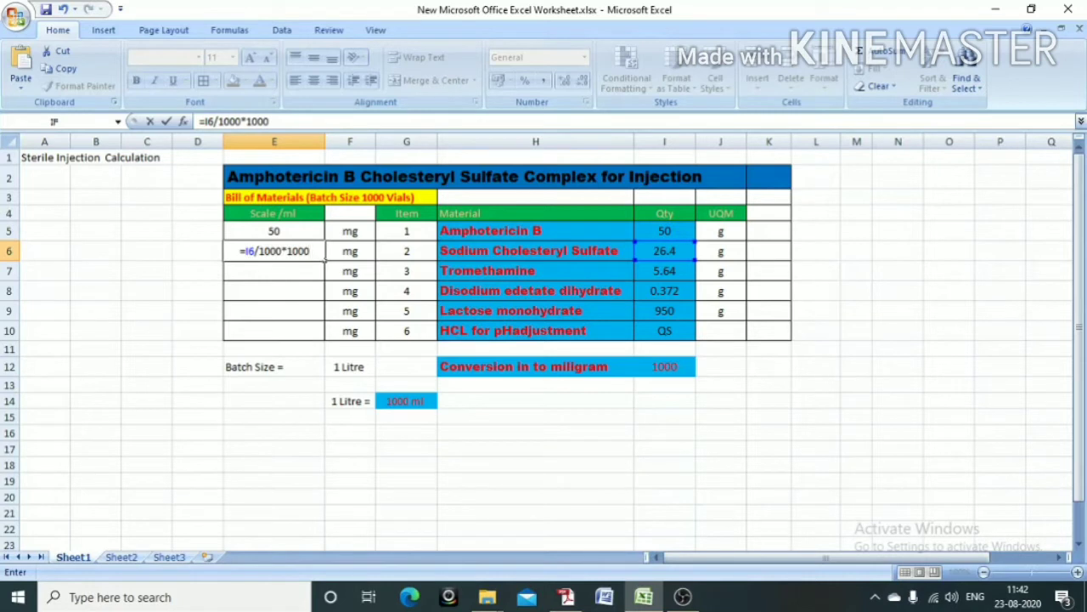
pyautogui.press('Return')
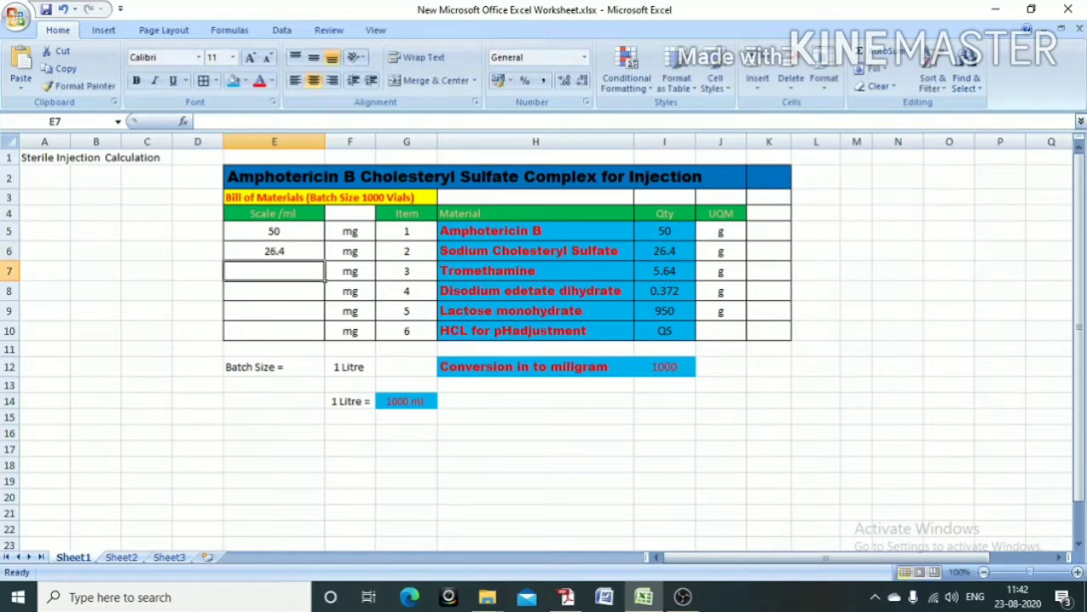
# Calculate the Scale/ml of Tromethamine in E7 with the formula =I7/1000*1000
pyautogui.write('=')
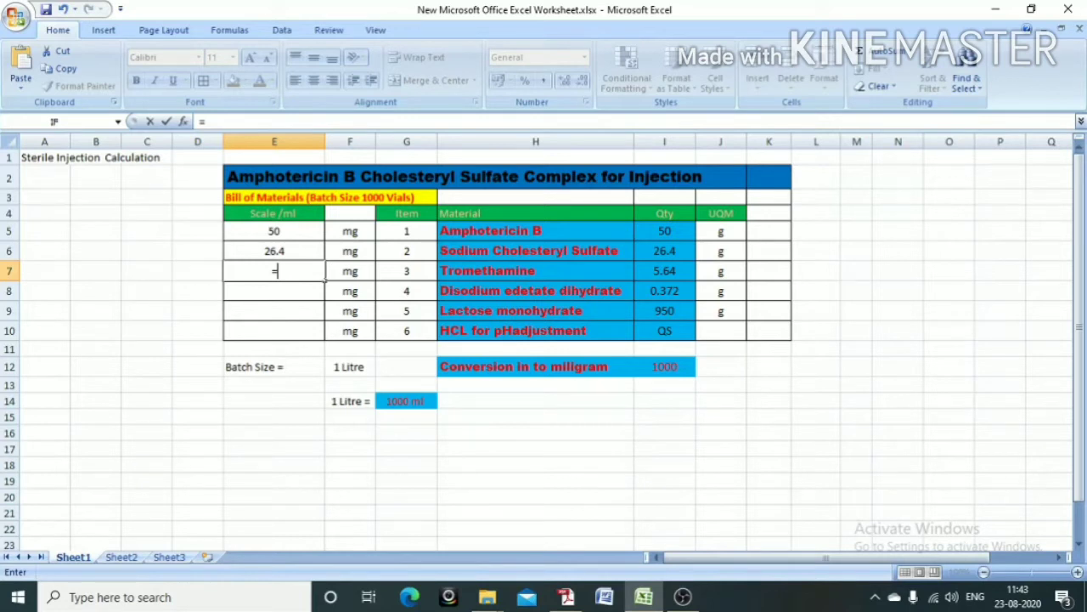
pyautogui.click(664, 271)
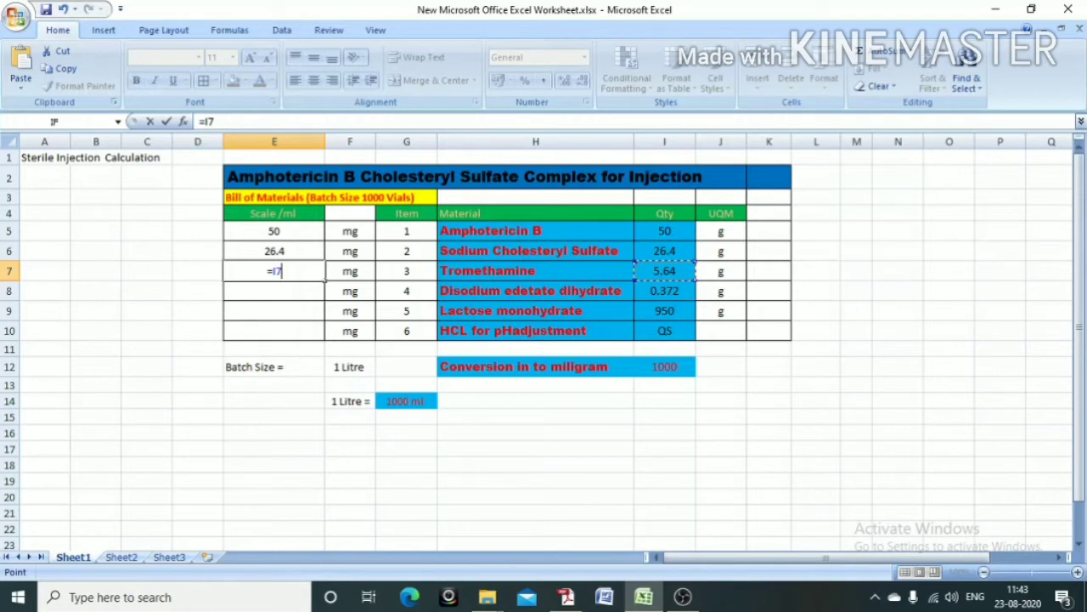
pyautogui.write('/1000')
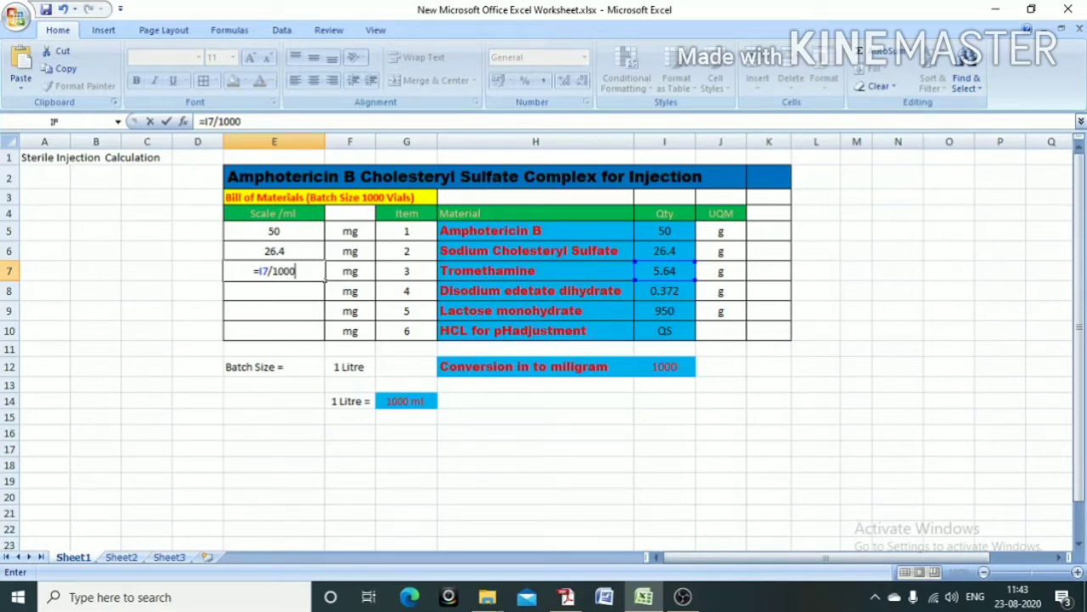
pyautogui.write('*1000')
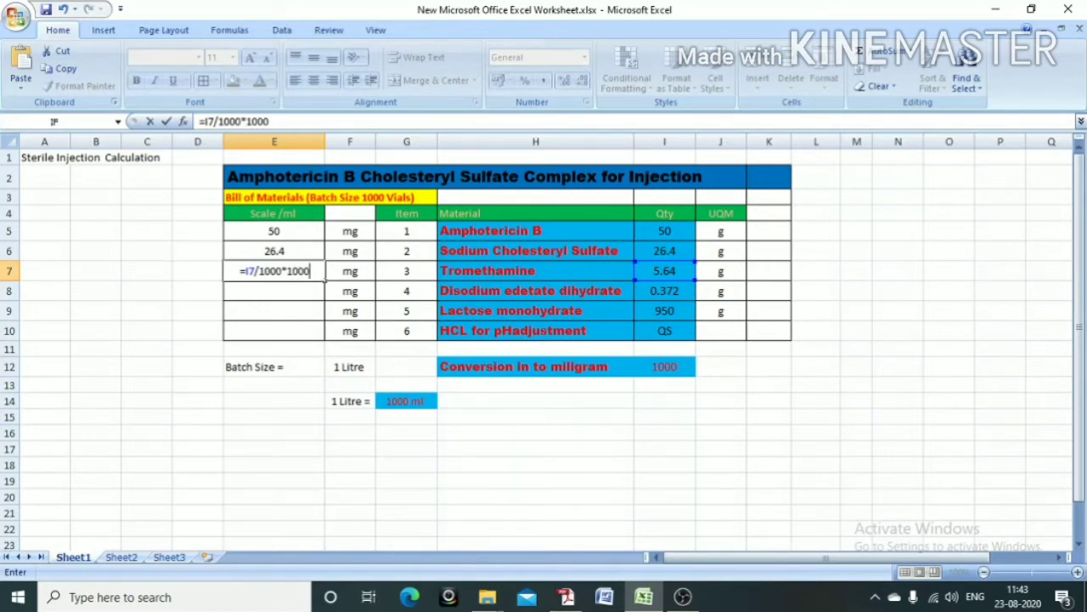
pyautogui.press('Return')
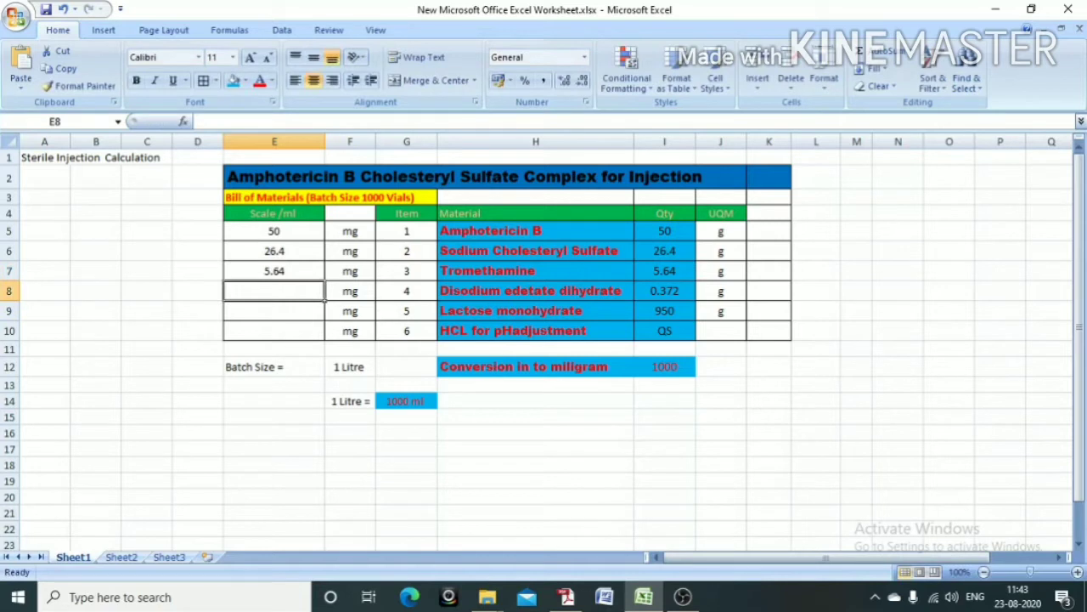
pyautogui.click(273, 271)
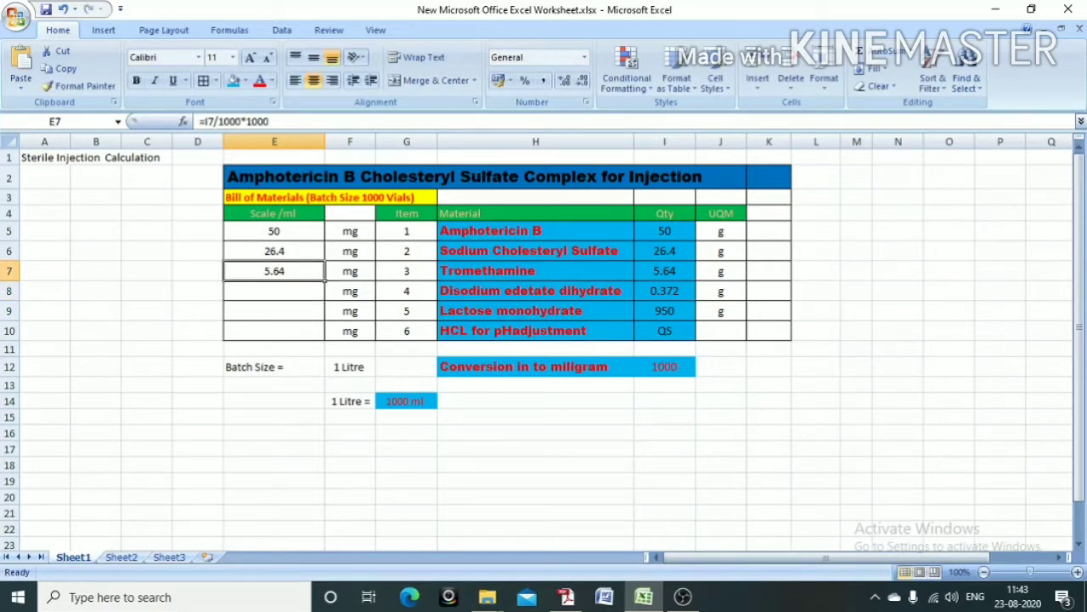
# Calculate the Scale/ml of Disodium edetate dihydrate in E8 with the formula =I8/1000*1000
pyautogui.click(273, 291)
pyautogui.write('=')
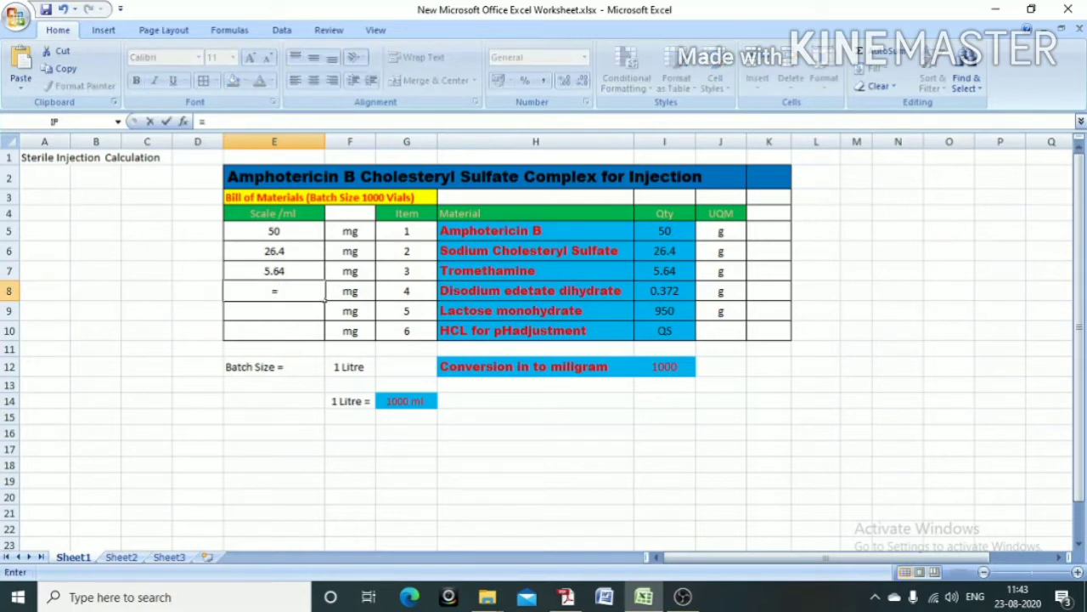
pyautogui.write('I8')
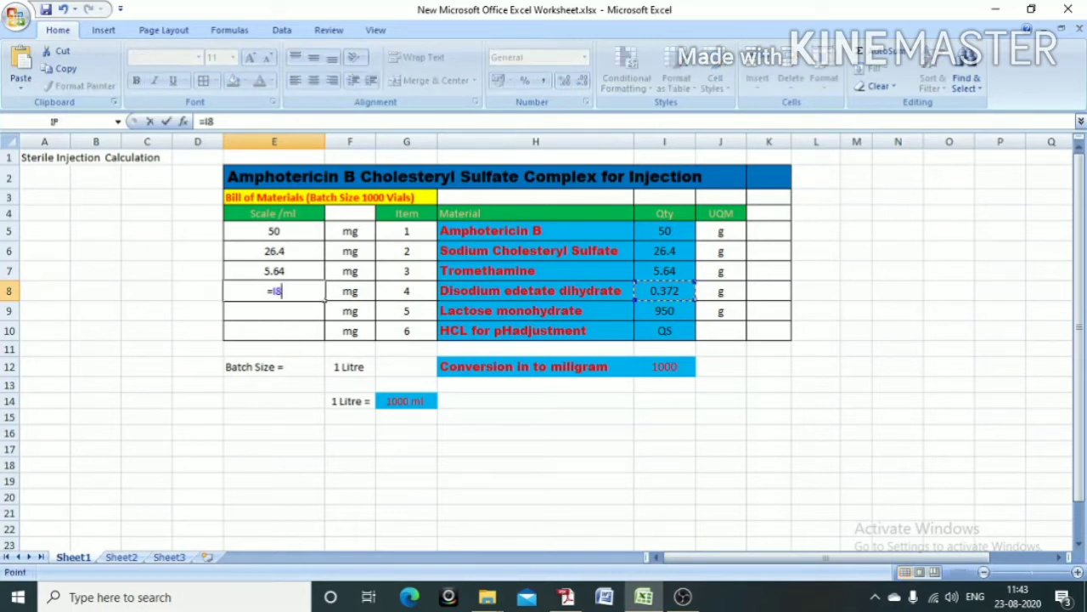
pyautogui.write('/100')
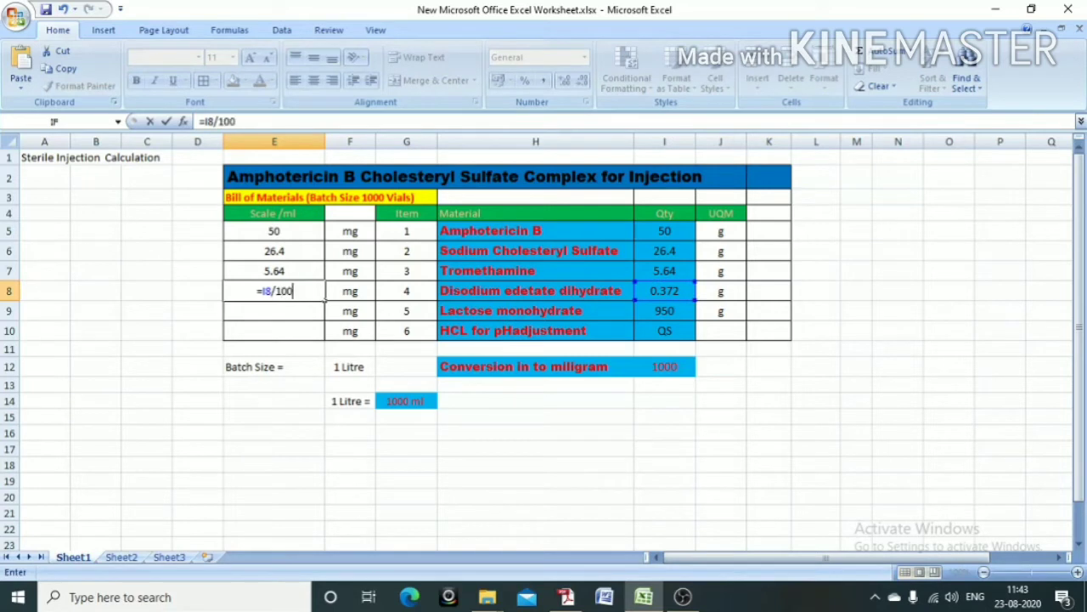
pyautogui.write('0*1000')
pyautogui.press('Return')
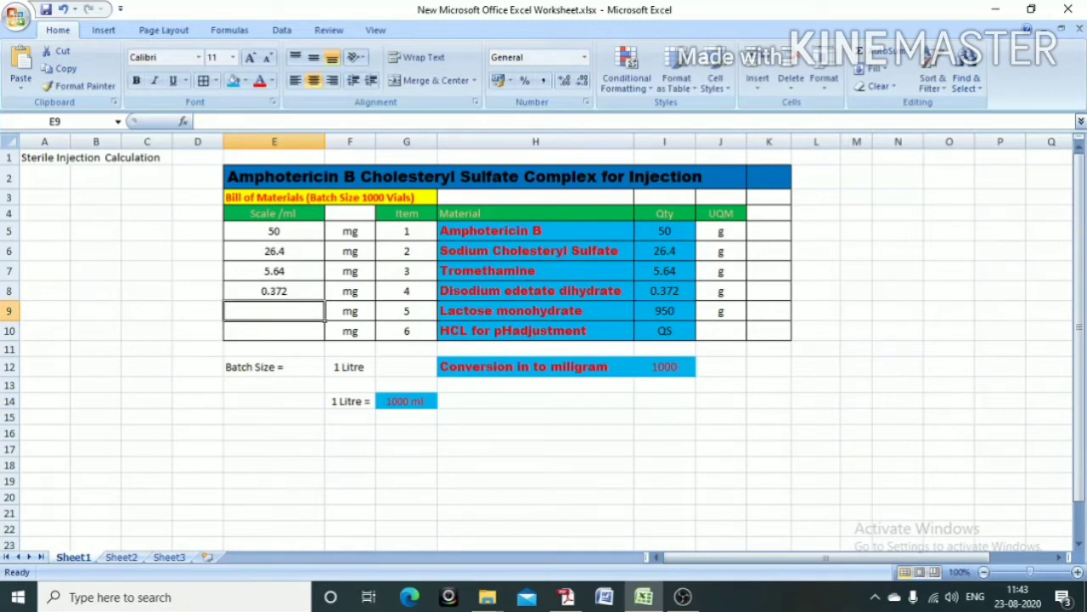
# Calculate the Scale/ml of Lactose monohydrate in E9 with =I9/1000*1000 and enter qs for HCL in E10
pyautogui.write('=')
pyautogui.press('Right')
pyautogui.press('Right')
pyautogui.press('Right')
pyautogui.press('Right')
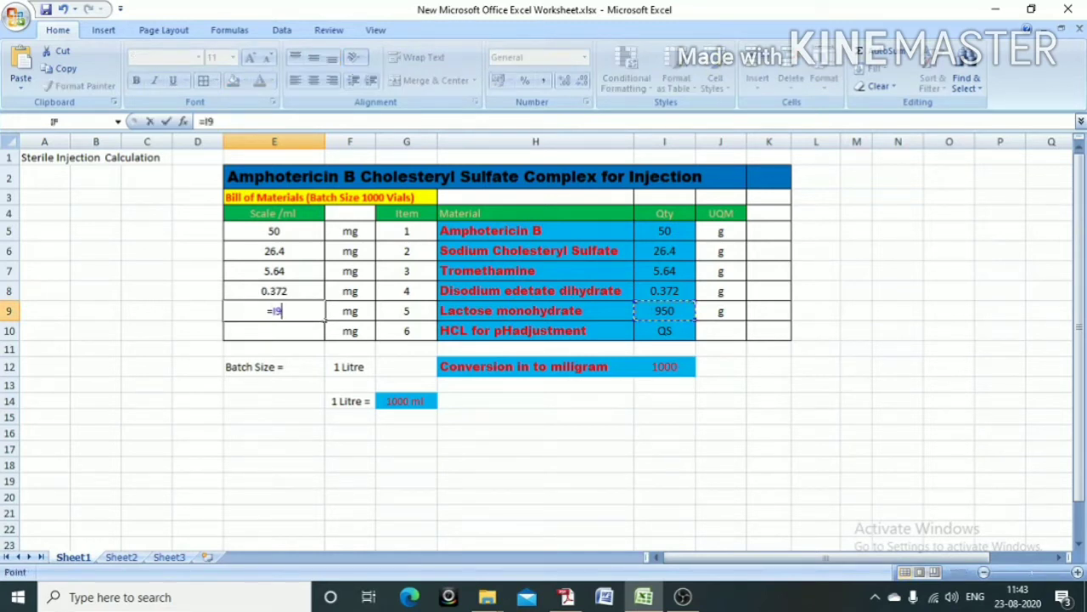
pyautogui.write('/1000')
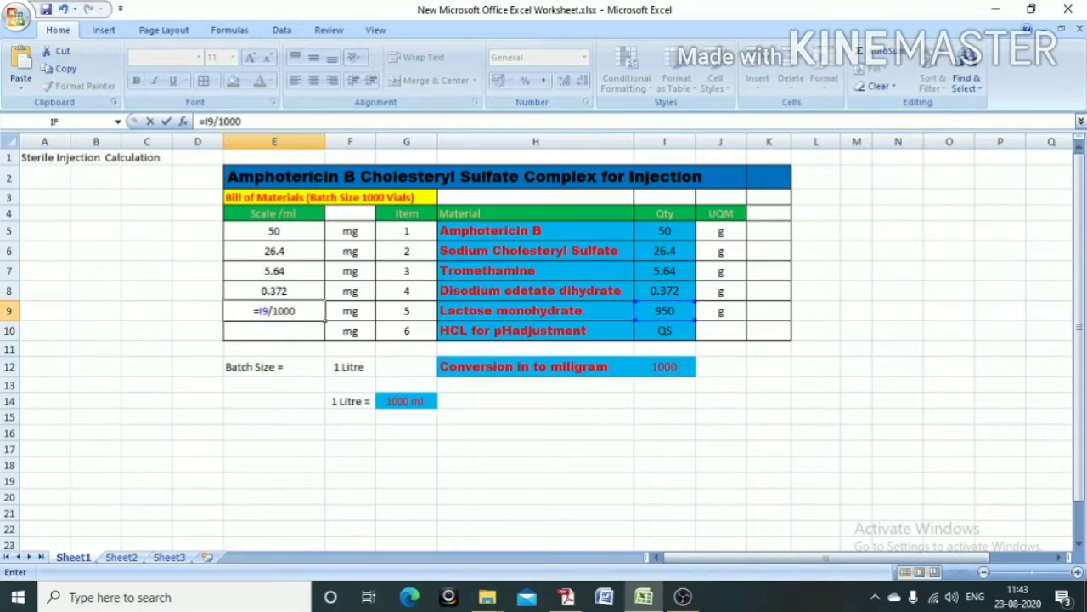
pyautogui.write('*100')
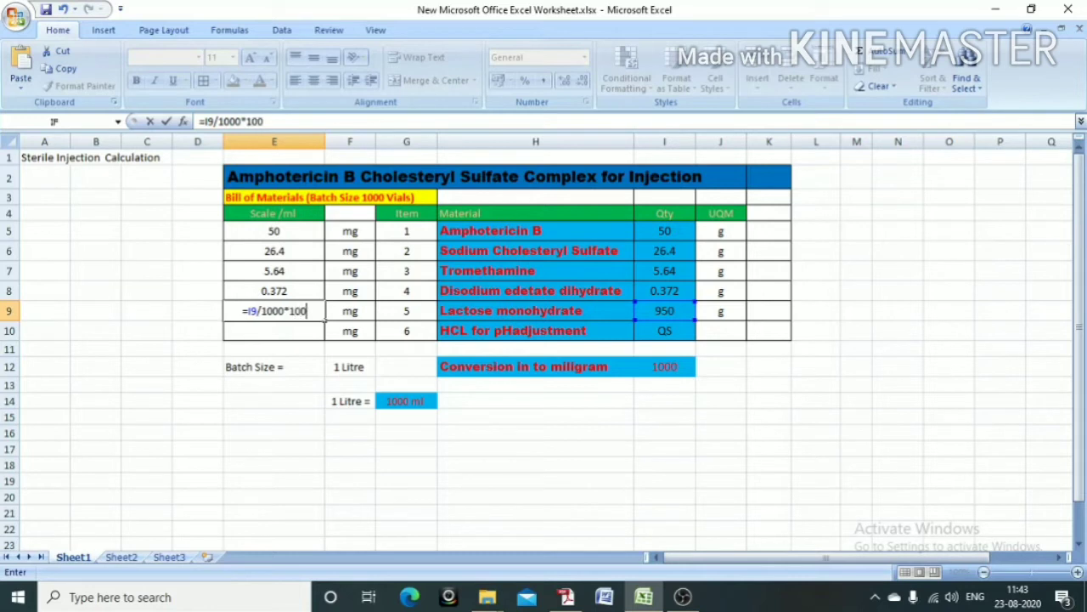
pyautogui.write('0')
pyautogui.press('Return')
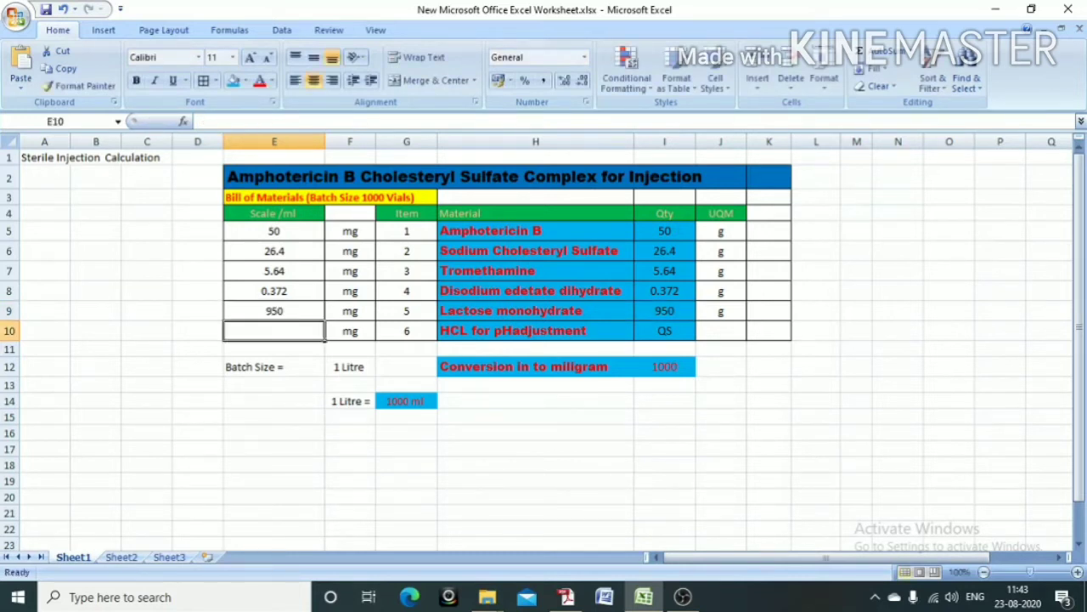
pyautogui.write('qs')
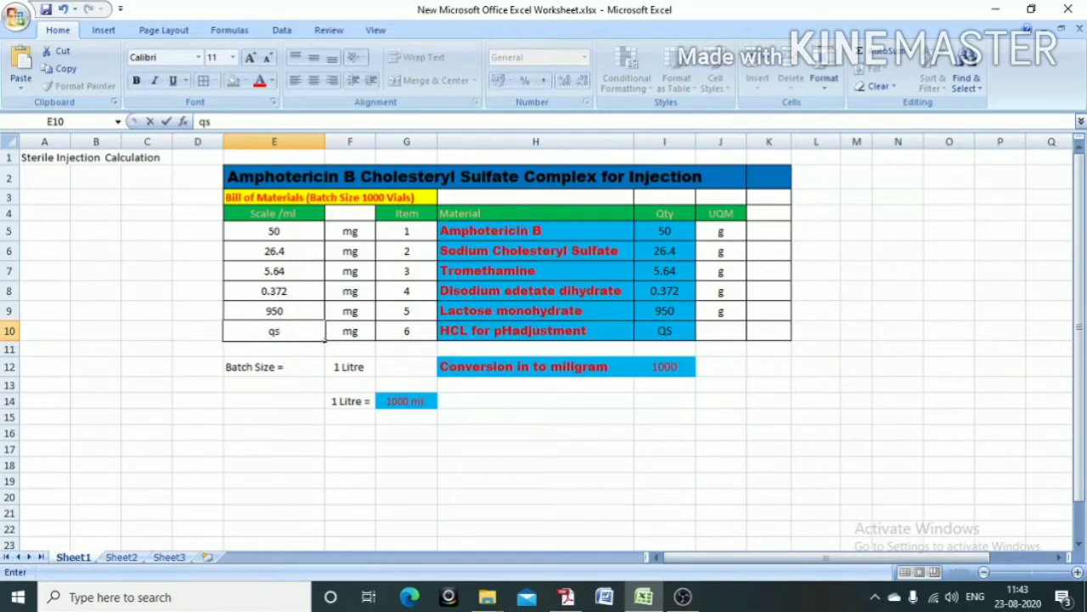
pyautogui.click(768, 367)
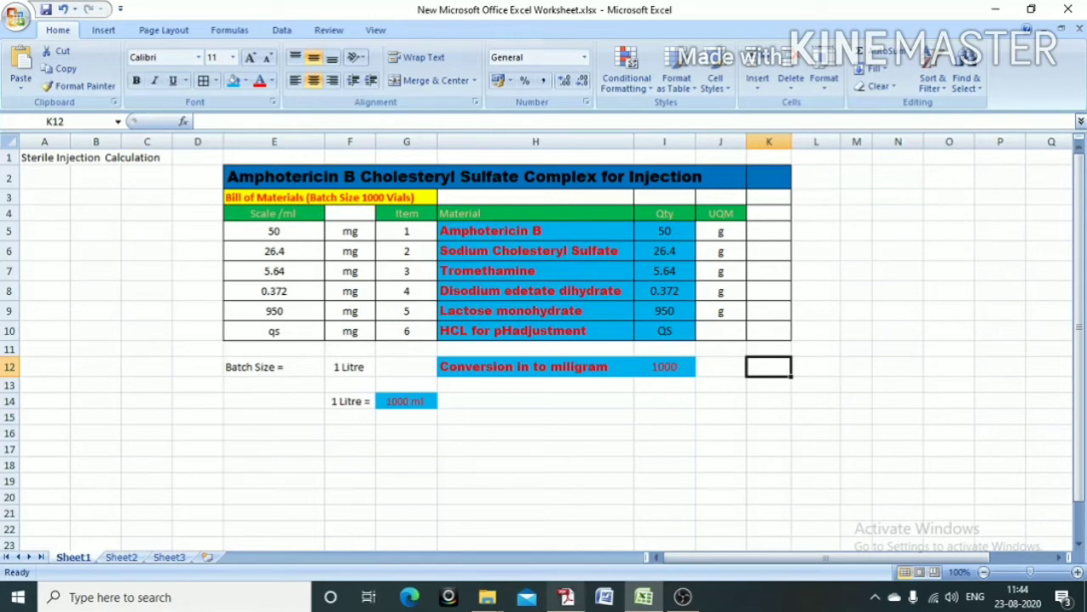
# Switch to Sterile-Products.pdf in Adobe Reader, compare the Amphotericin B Cholesteryl Sulfate Complex bill of materials, and return to the Excel worksheet
pyautogui.click(566, 596)
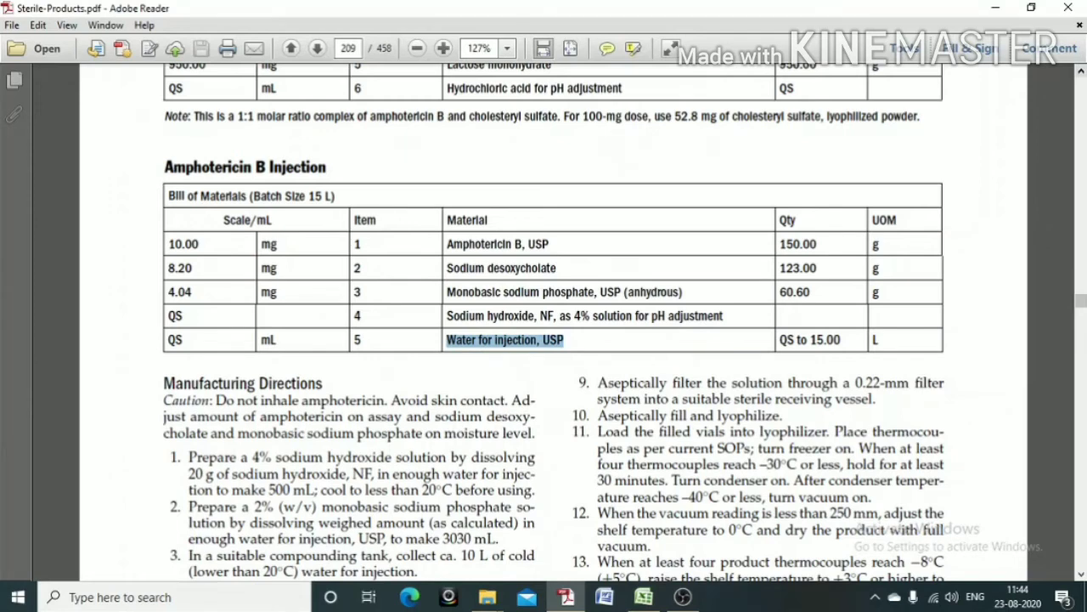
pyautogui.scroll(4, 544, 323)
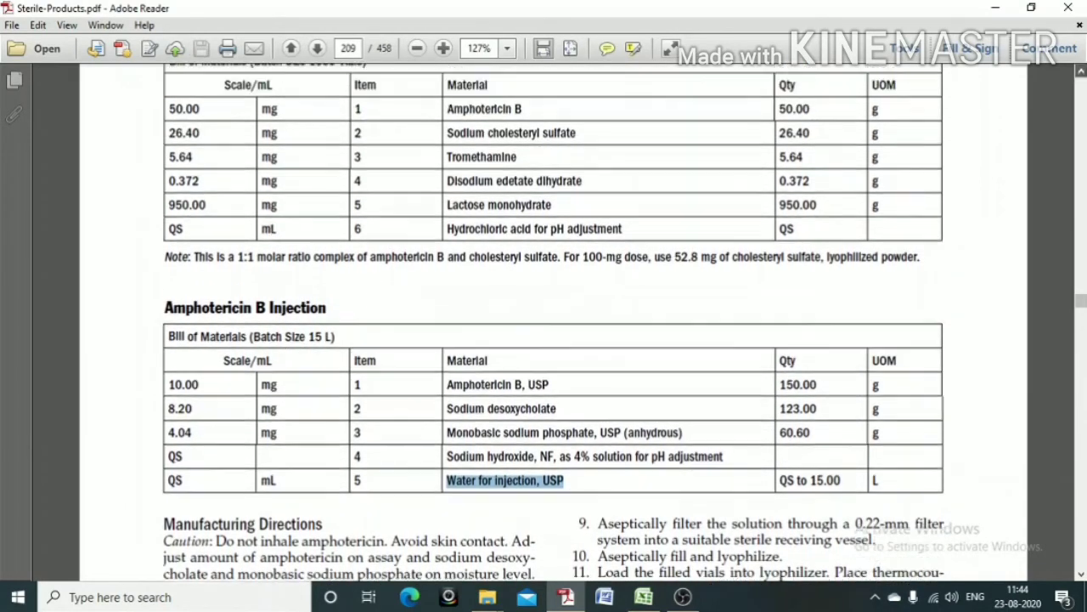
pyautogui.scroll(2, 544, 323)
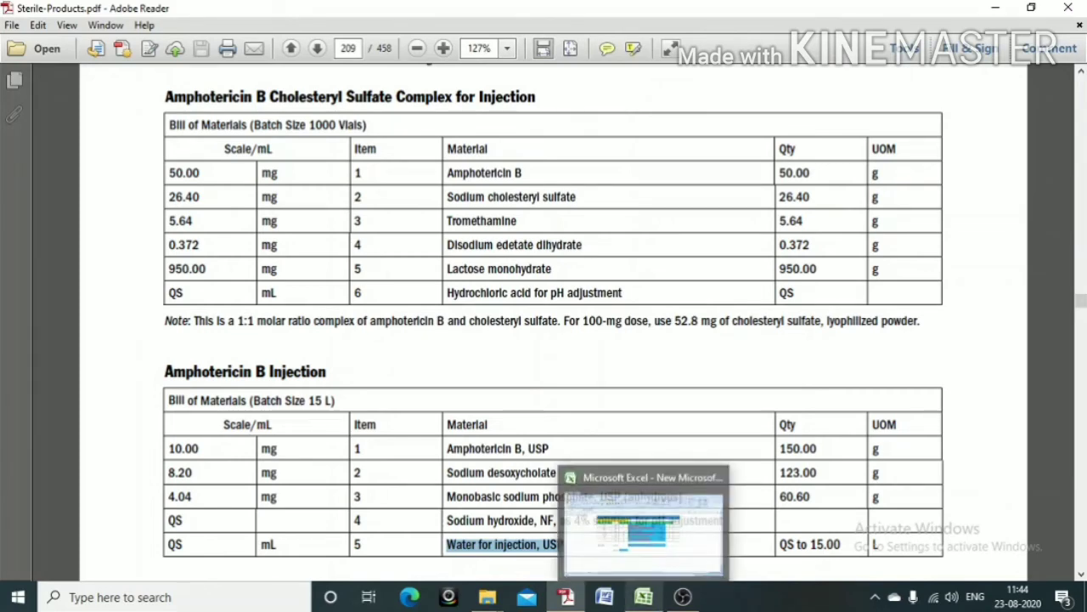
pyautogui.click(643, 597)
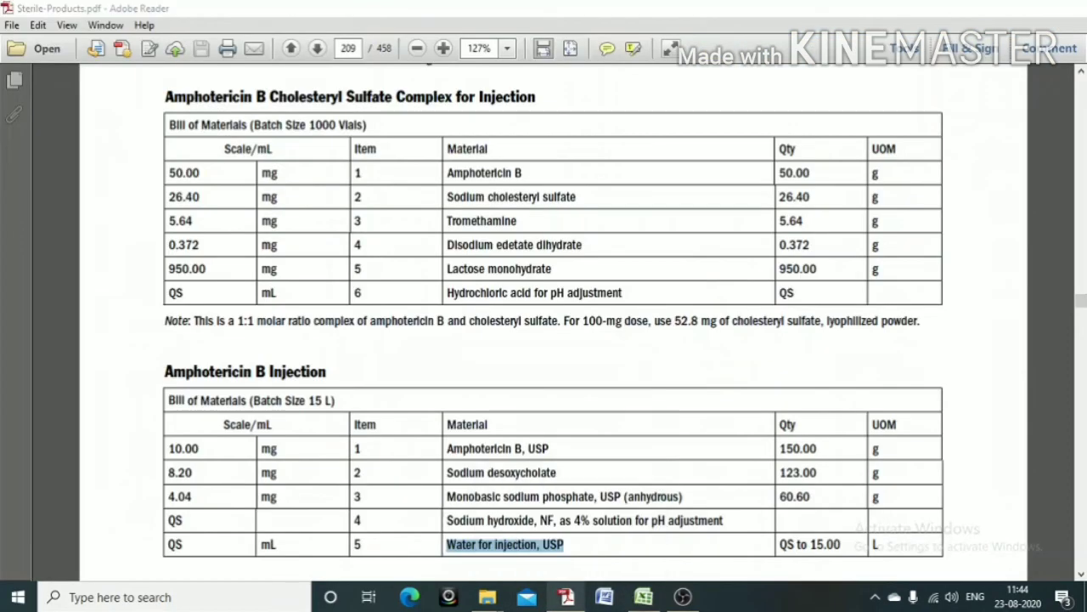
pyautogui.click(566, 597)
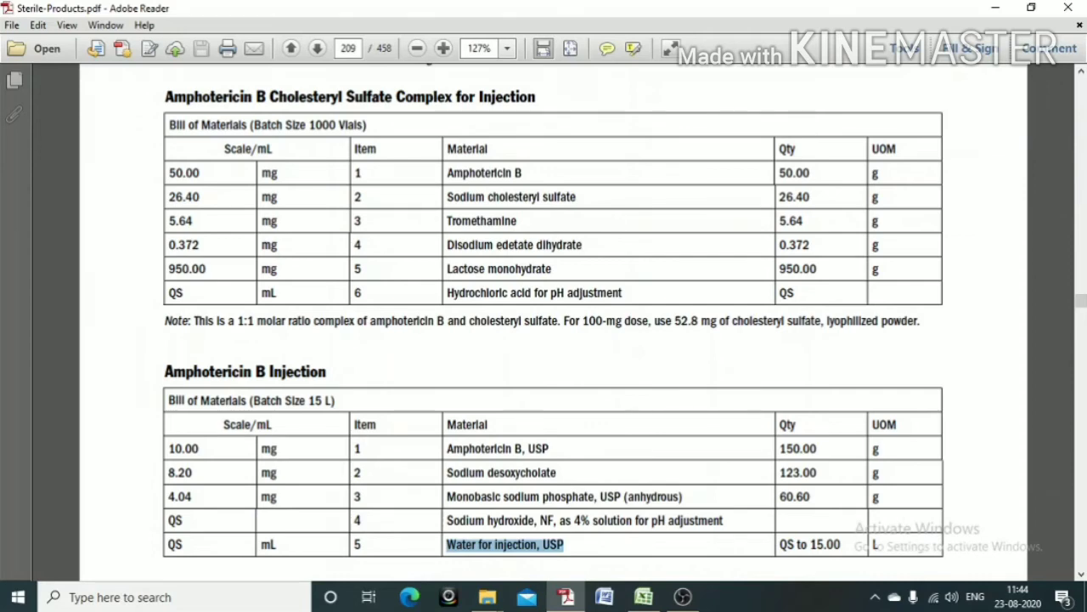
pyautogui.click(643, 596)
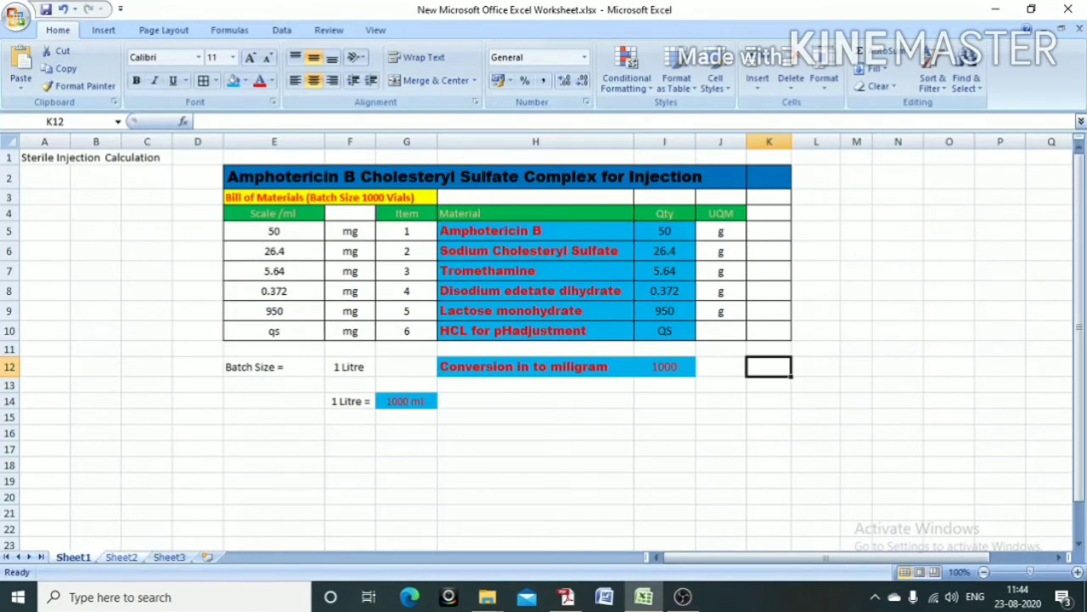
# On Sheet2, calculate the Scale/ml of Amphotericin B, USP in E5 with =I5/15000*1000 and review the formulas in E5 and I5
pyautogui.click(121, 557)
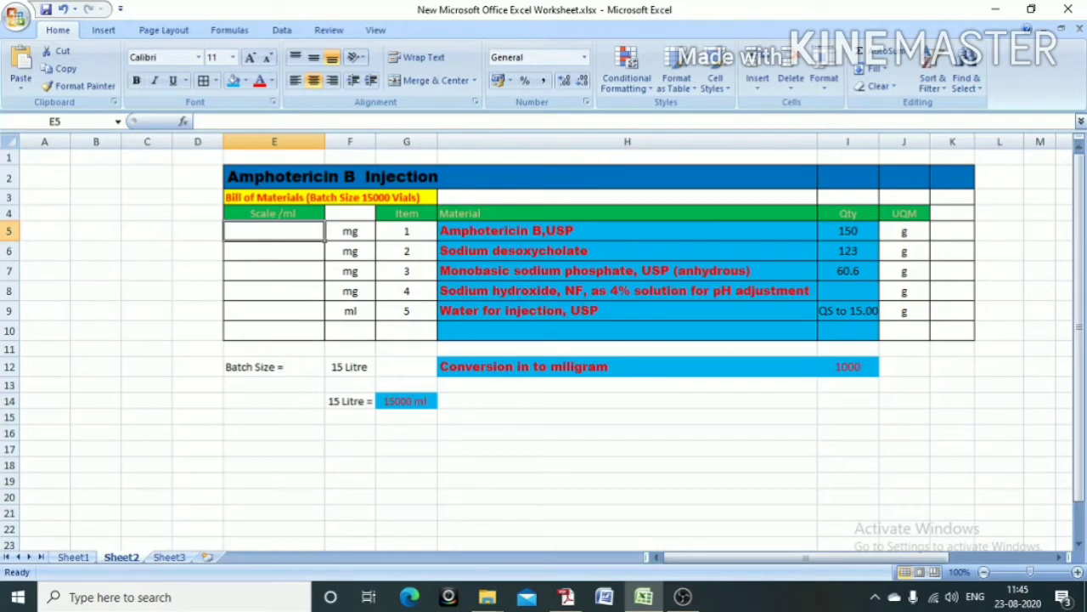
pyautogui.write('=')
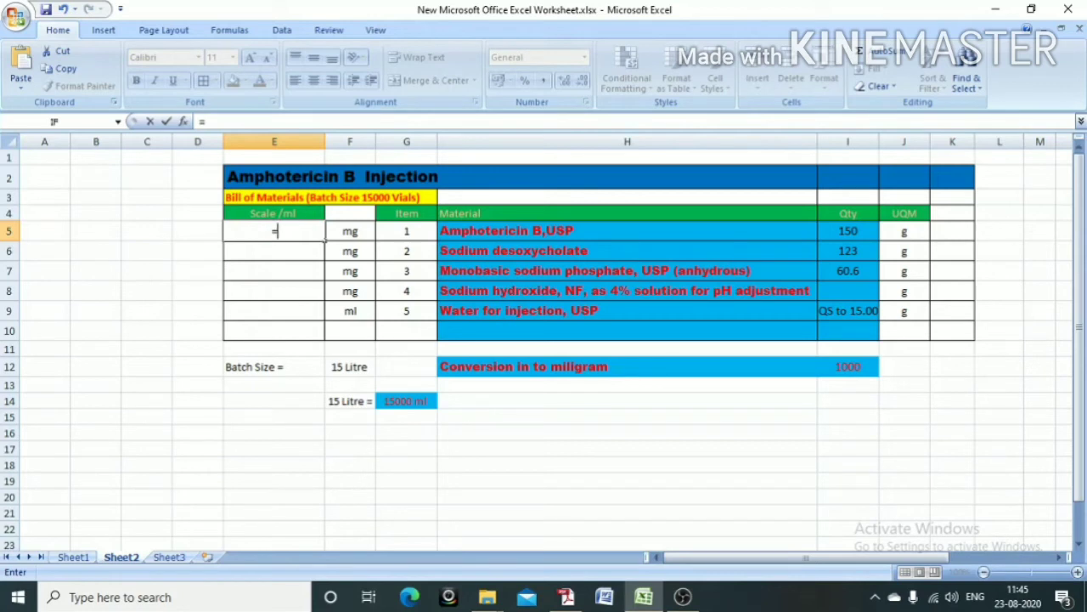
pyautogui.click(848, 231)
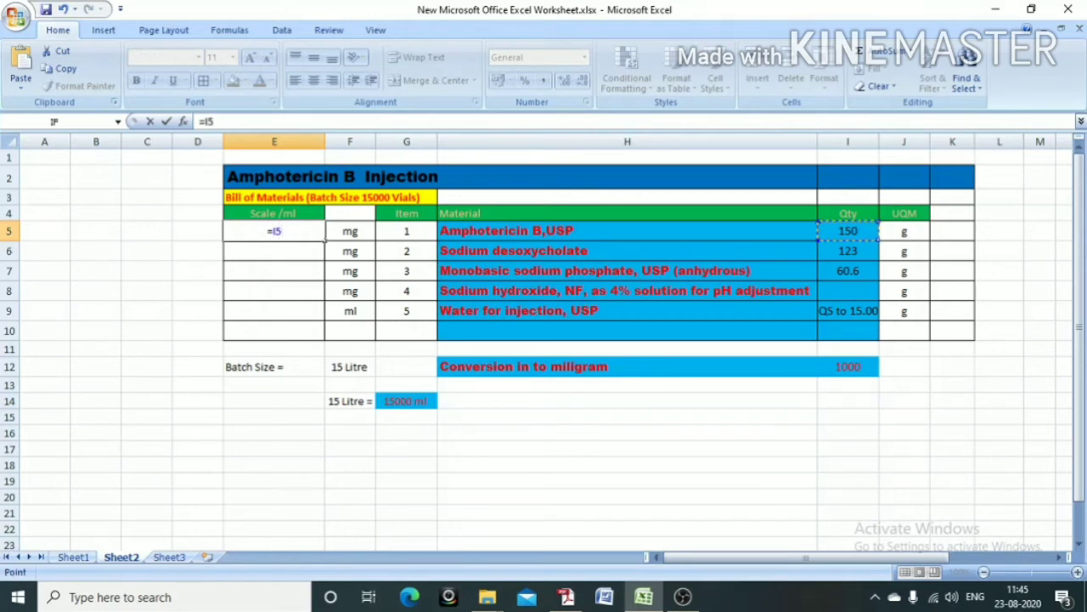
pyautogui.write('/1500')
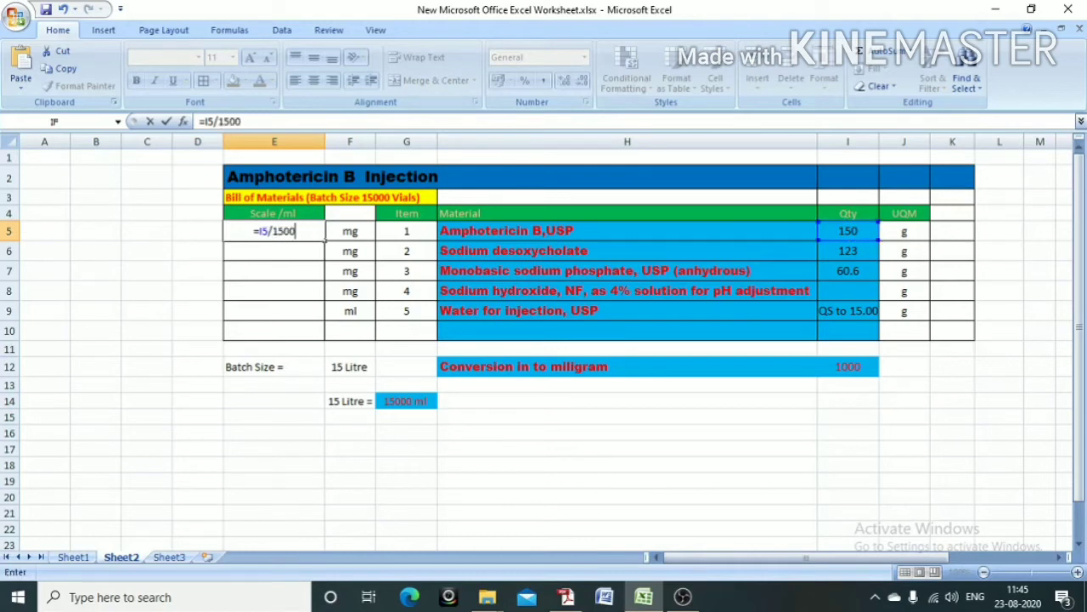
pyautogui.write('0')
pyautogui.write('*1000')
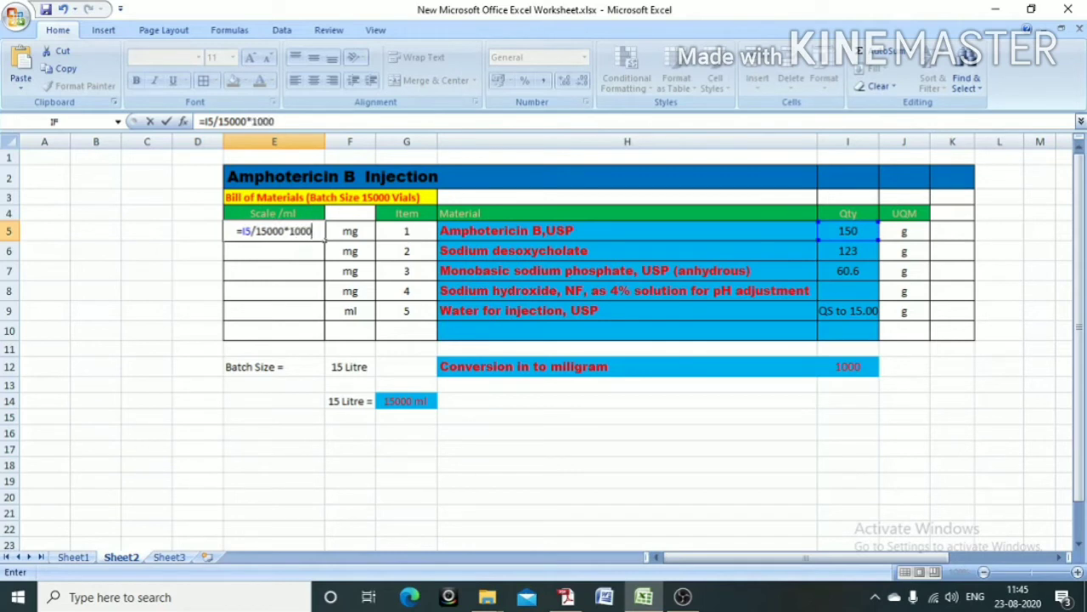
pyautogui.press('Return')
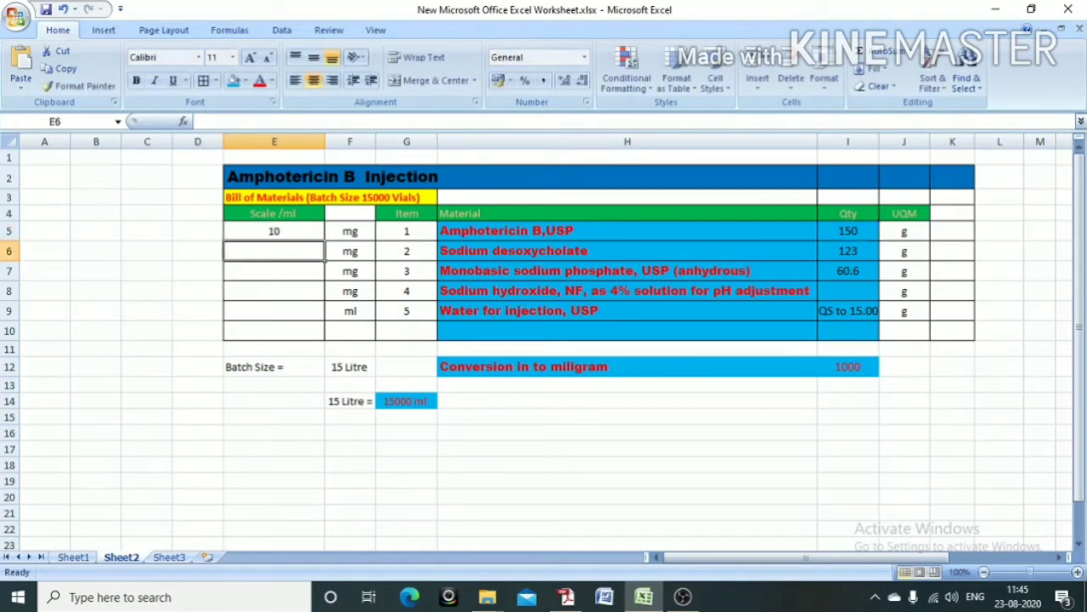
pyautogui.click(274, 231)
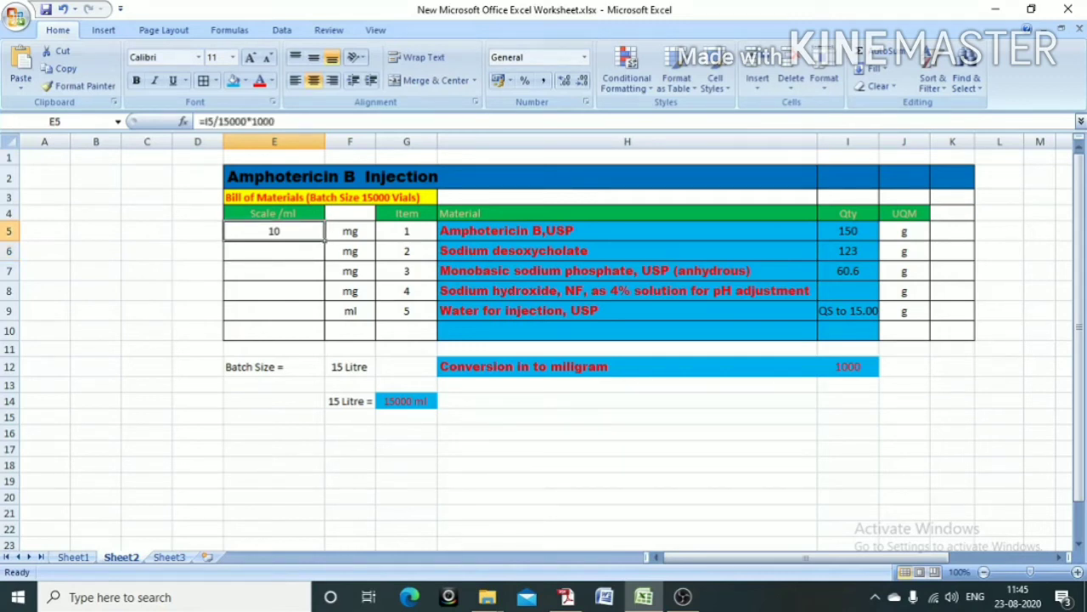
pyautogui.click(848, 231)
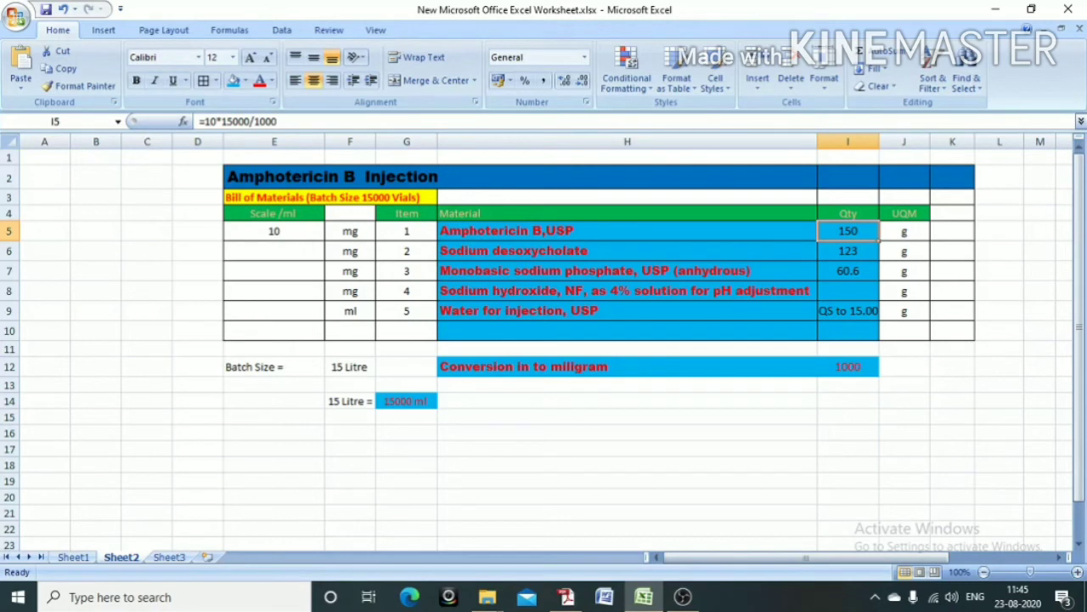
# Calculate the Scale/ml of Sodium desoxycholate in E6 with the formula =I6/15000*1000
pyautogui.click(323, 259)
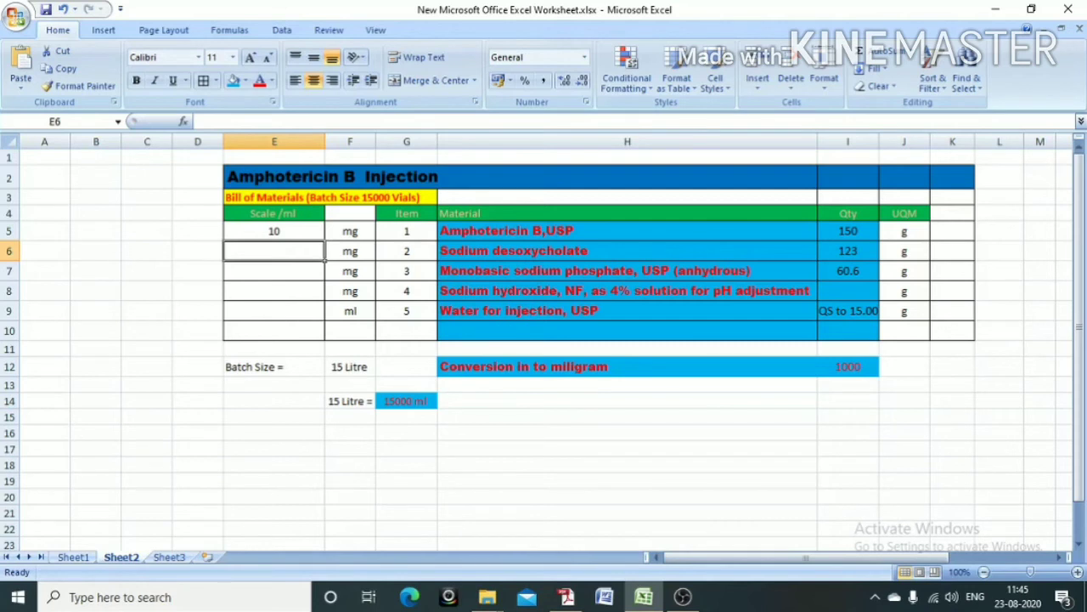
pyautogui.write('=')
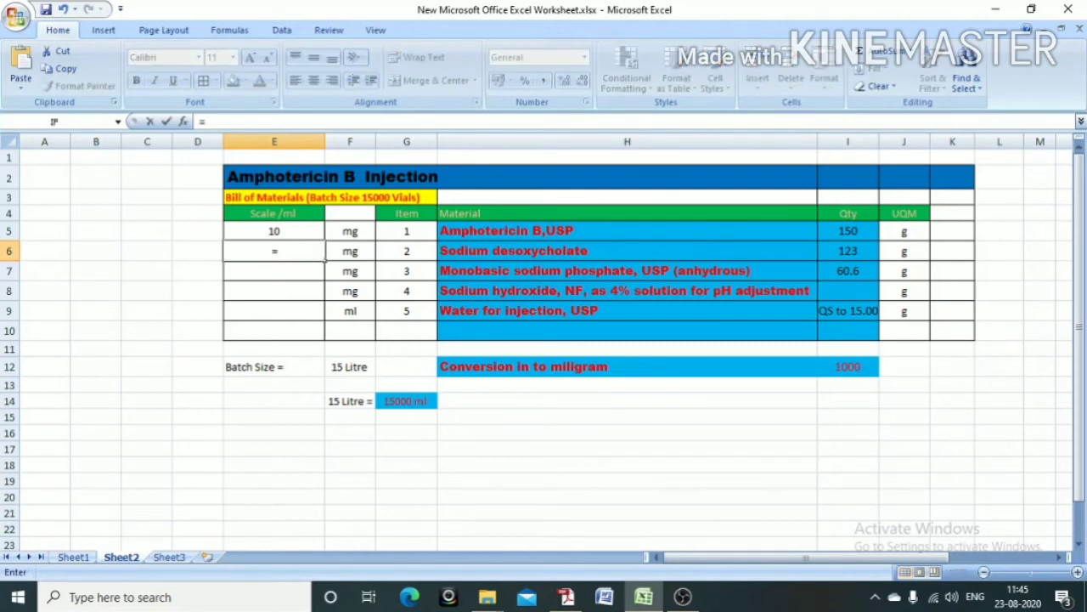
pyautogui.press('Right')
pyautogui.press('Right')
pyautogui.press('Right')
pyautogui.press('Right')
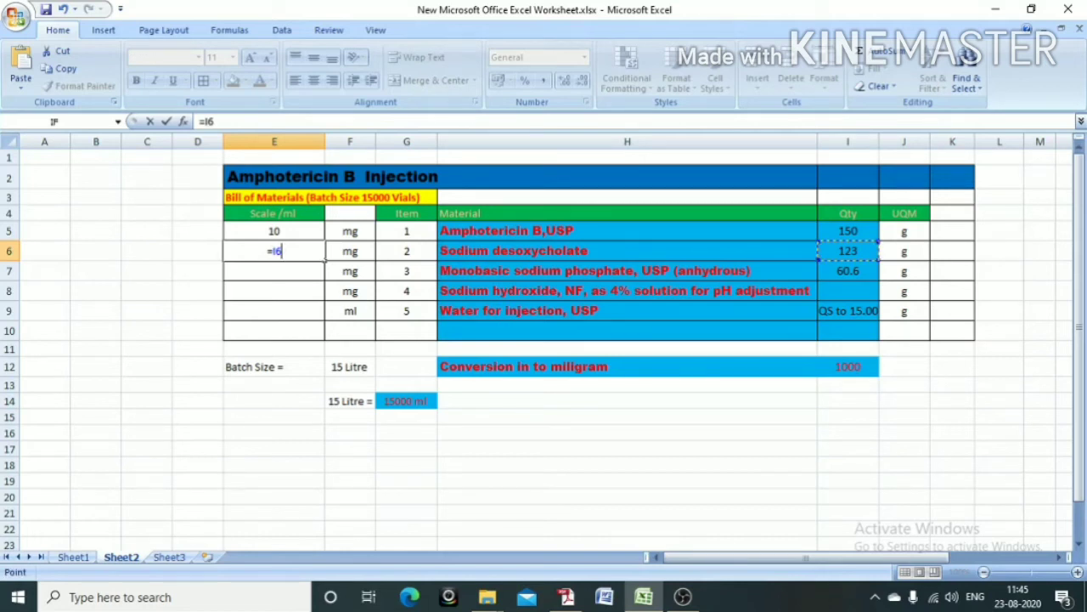
pyautogui.write('/15000')
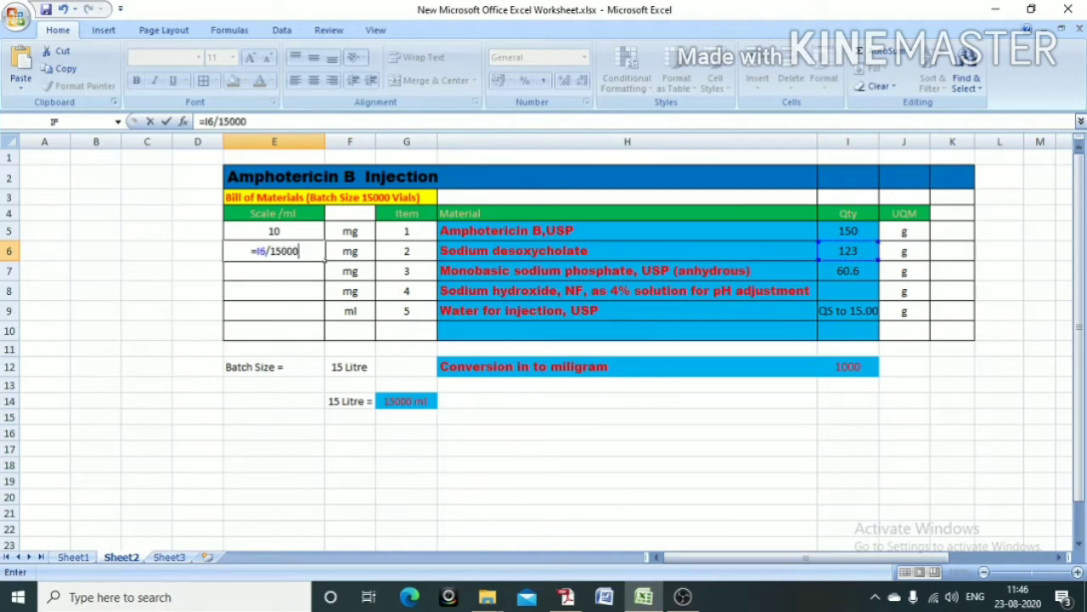
pyautogui.write('*10000')
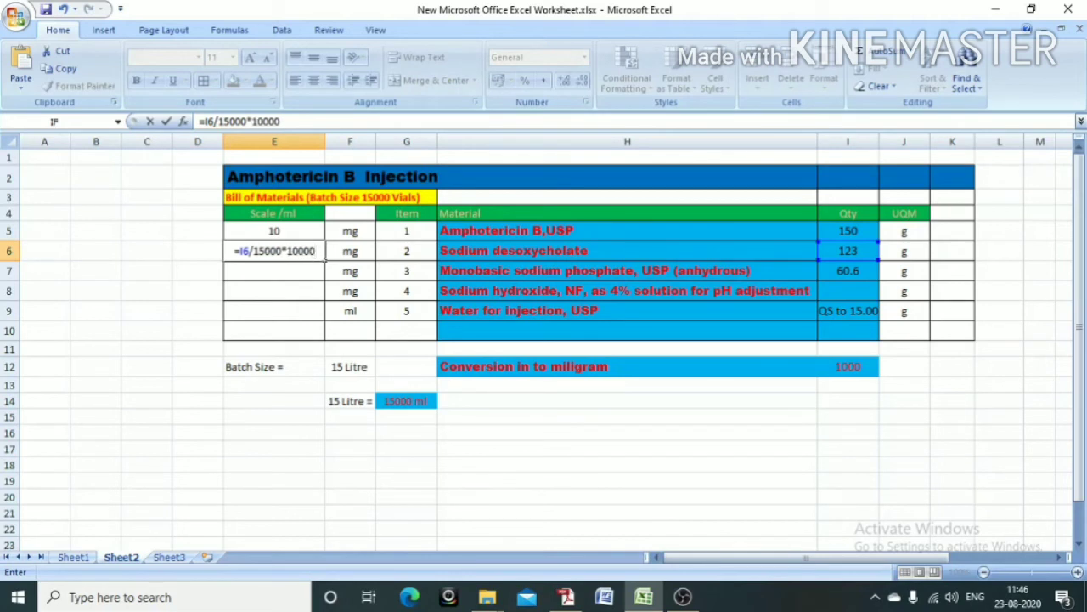
pyautogui.press('BackSpace')
pyautogui.press('Return')
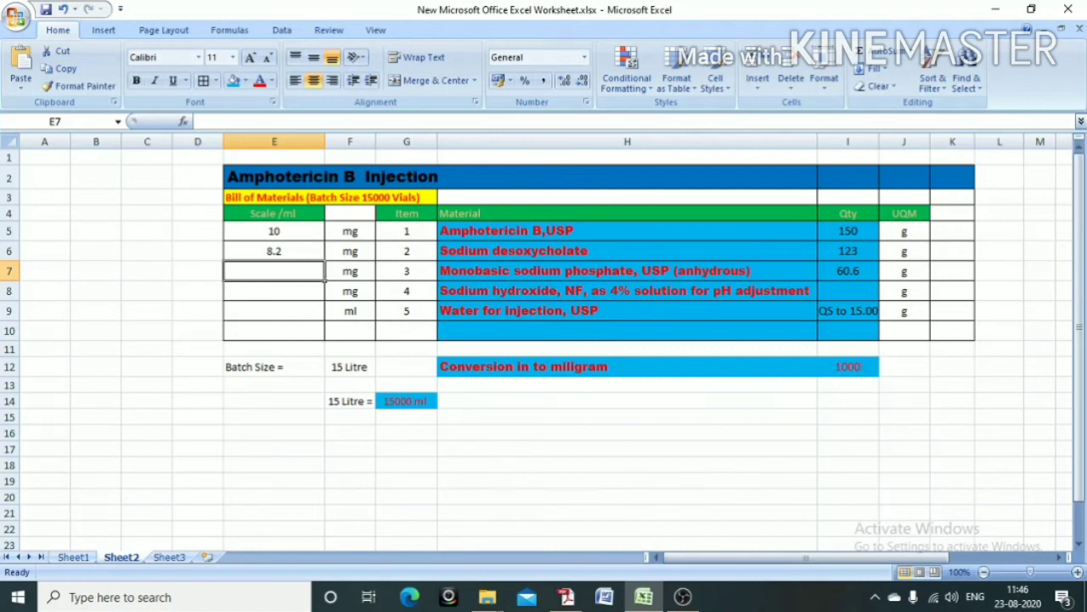
# Calculate the Scale/ml of Monobasic sodium phosphate in E7 with the formula =I7/15000*1000
pyautogui.write('=')
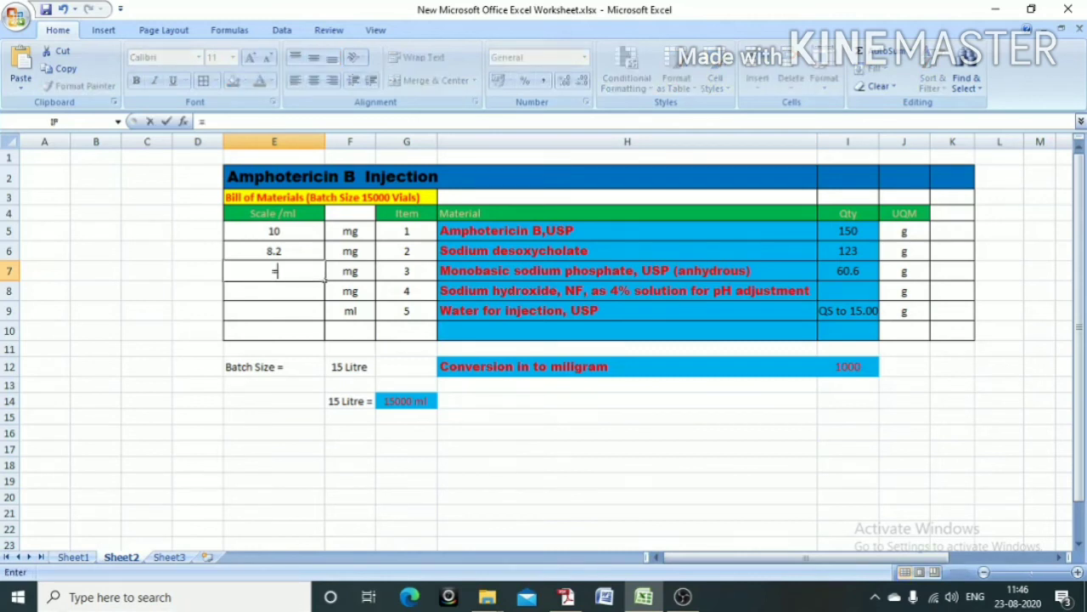
pyautogui.click(847, 271)
pyautogui.write('/')
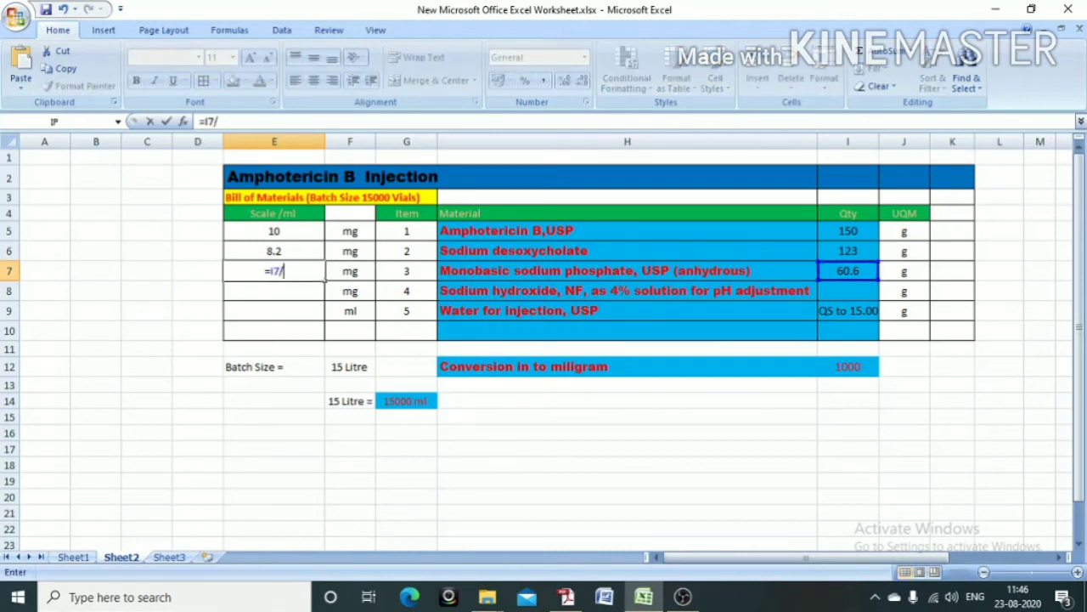
pyautogui.write('1500')
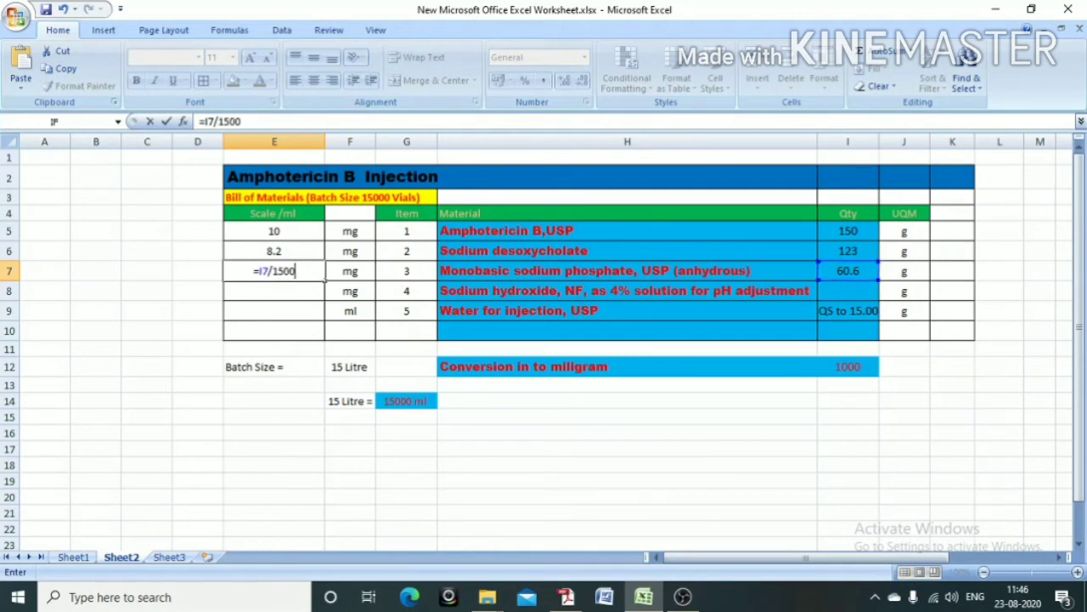
pyautogui.write('0')
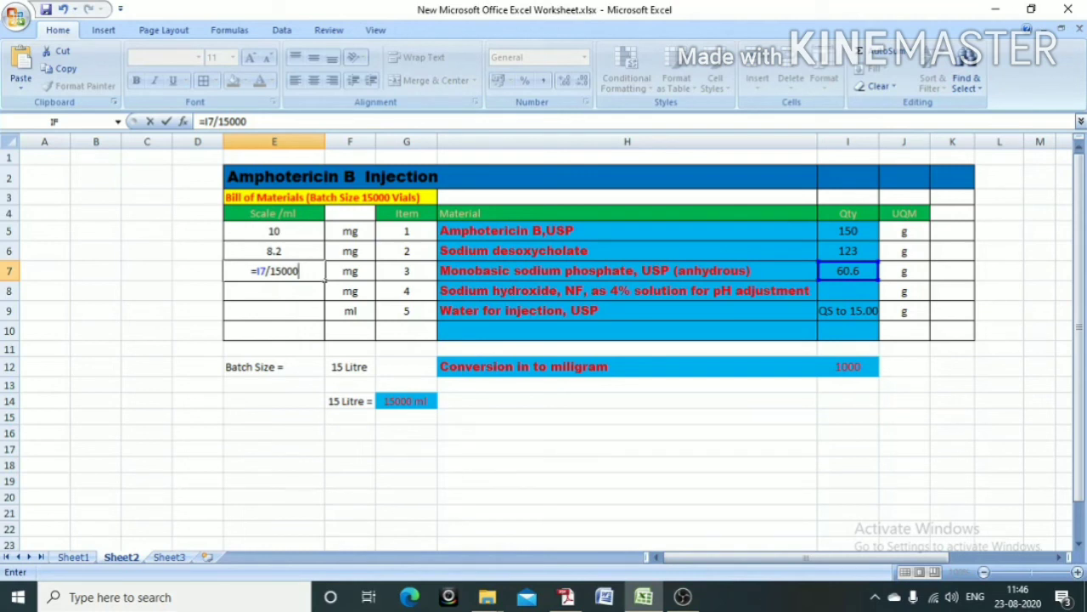
pyautogui.write('*1000')
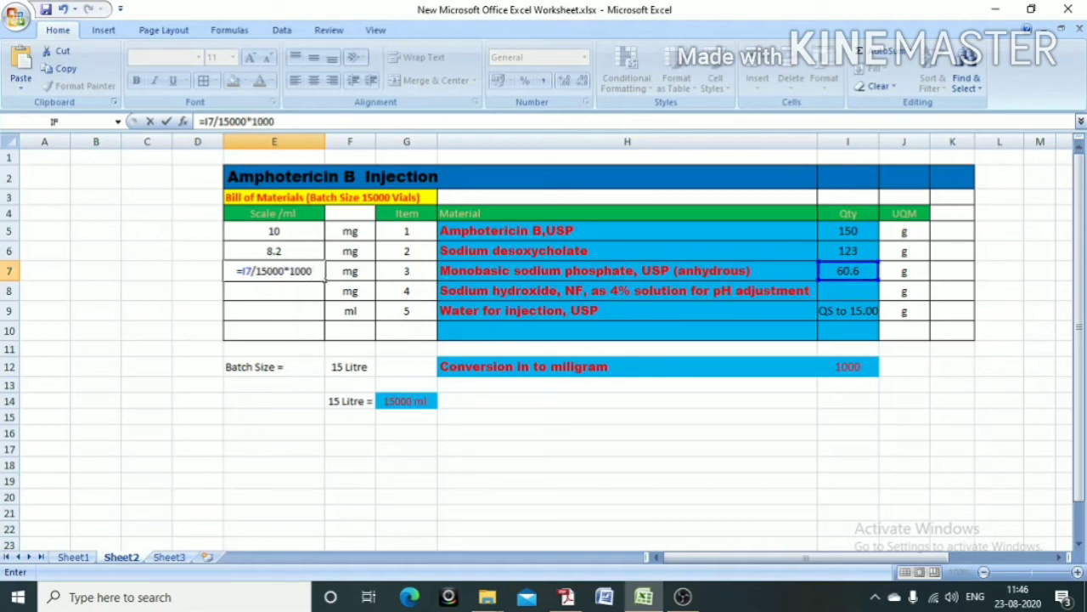
pyautogui.press('Return')
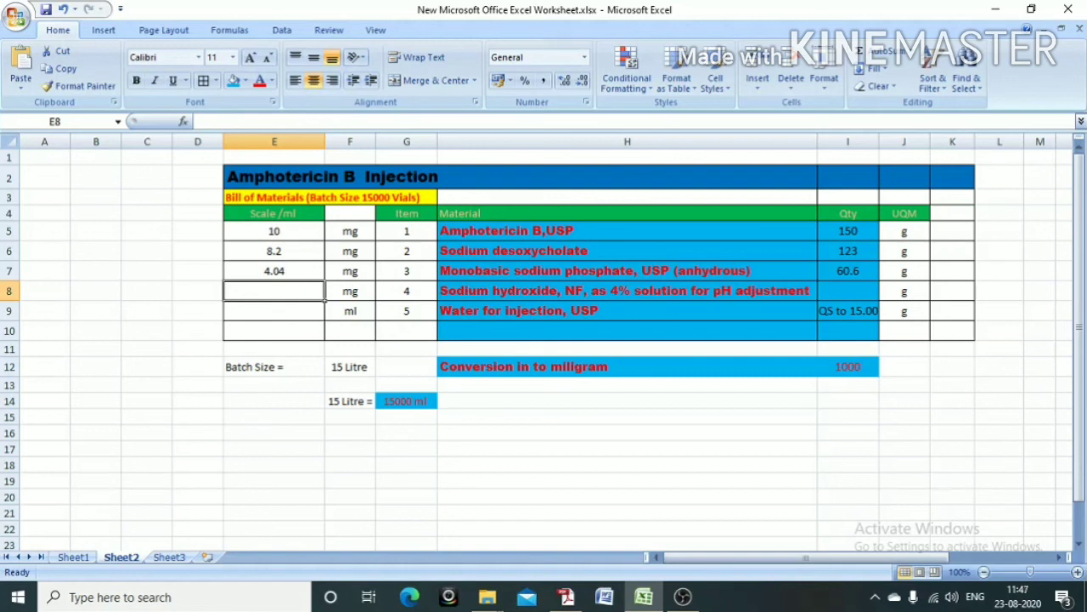
# Enter qs as the Scale/ml for Sodium hydroxide in E8 and for Water for injection in E9
pyautogui.write('qs')
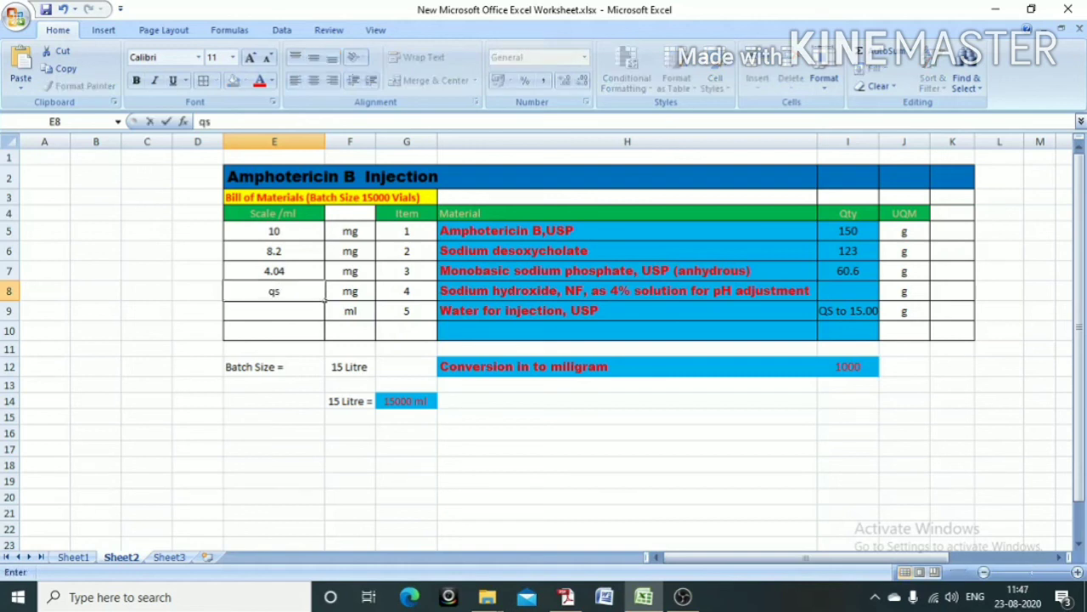
pyautogui.press('Return')
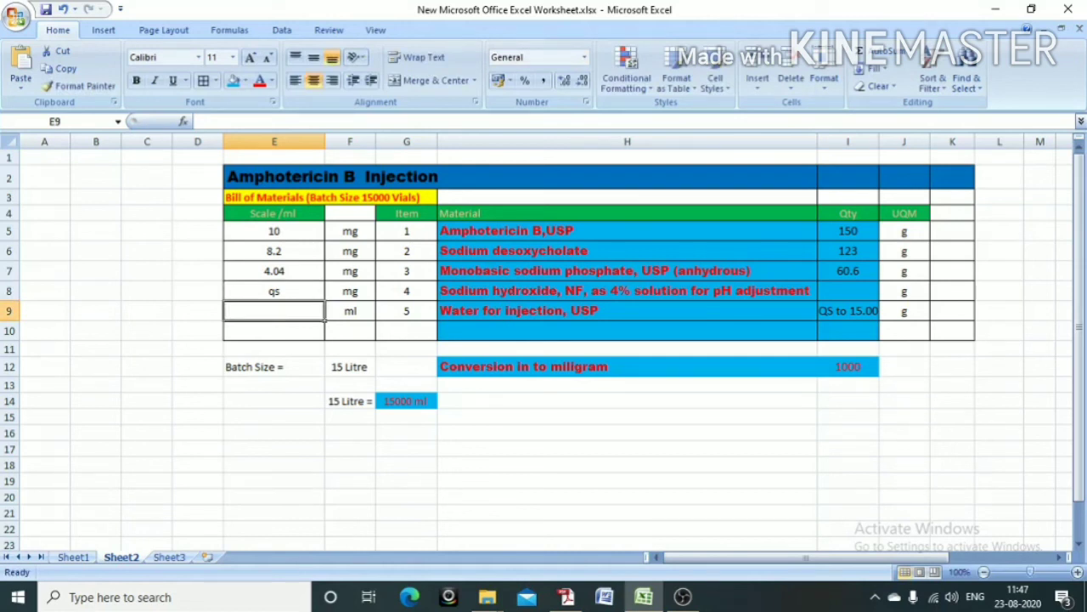
pyautogui.write('qs')
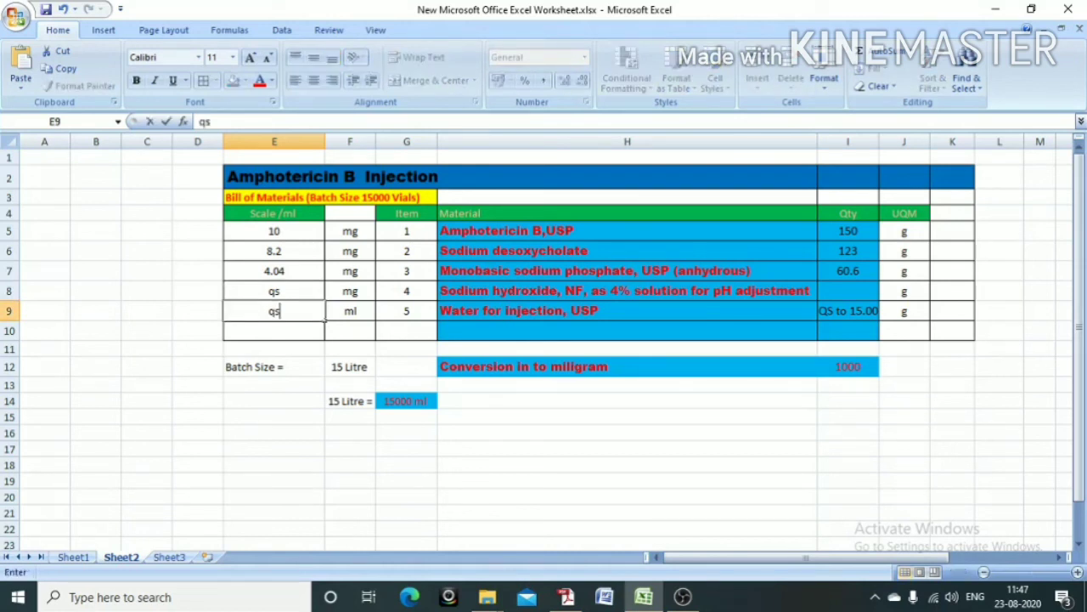
pyautogui.click(627, 401)
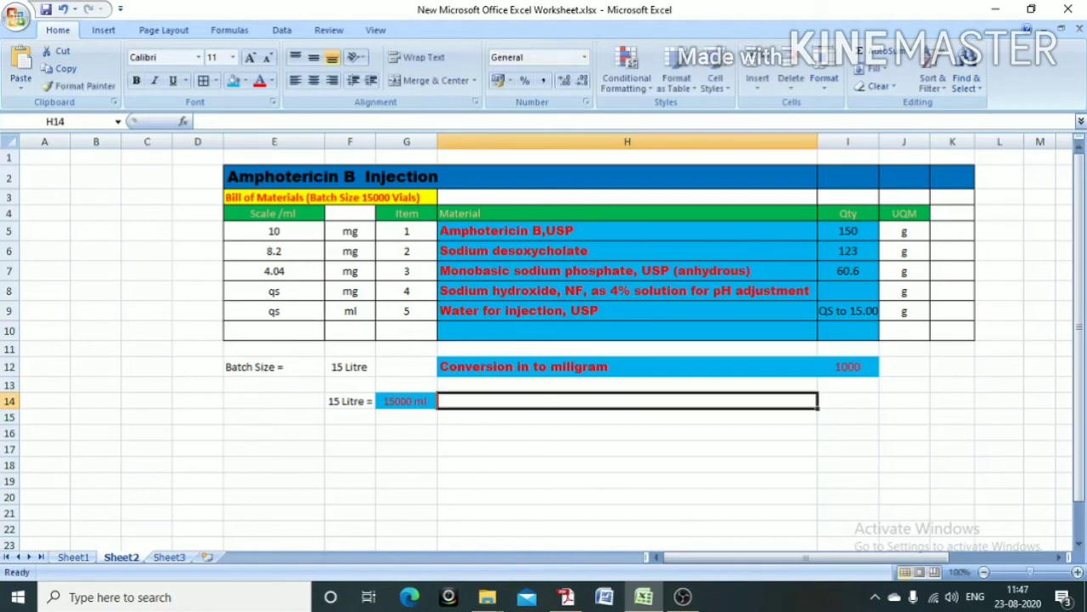